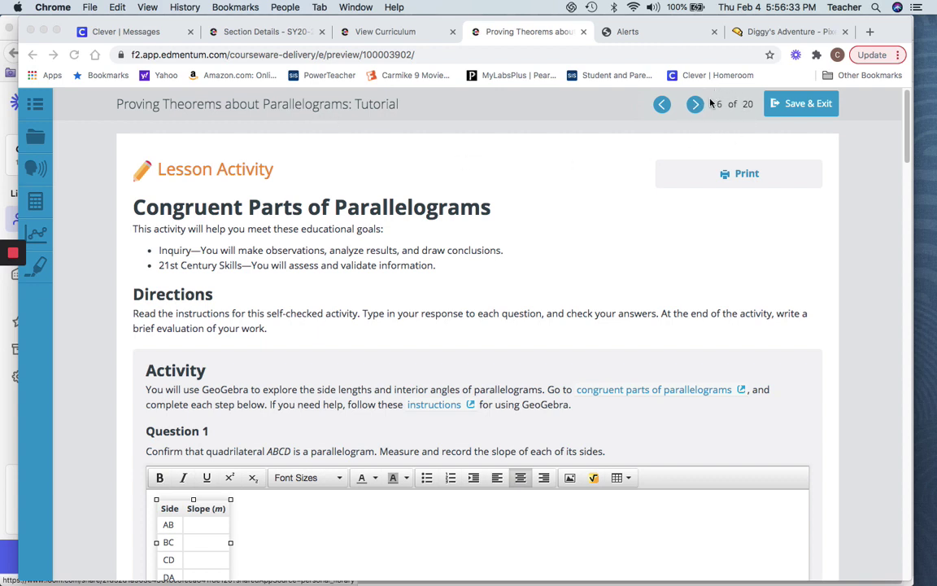
- Open the Congruent Parts of Parallelograms applet showing ABCD, with Question 1's AB slope cell ready
scroll(130, 328, "down", 2)
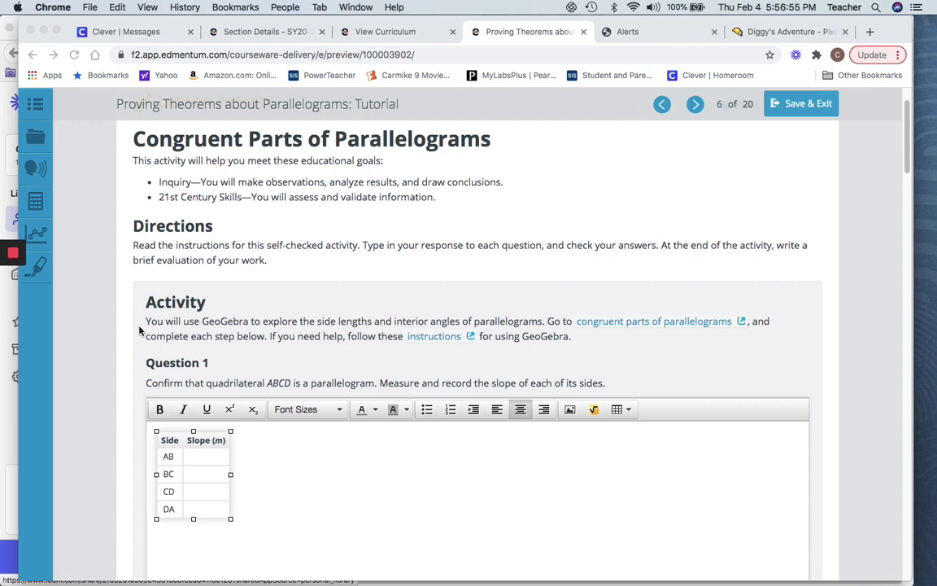
left_click(607, 321)
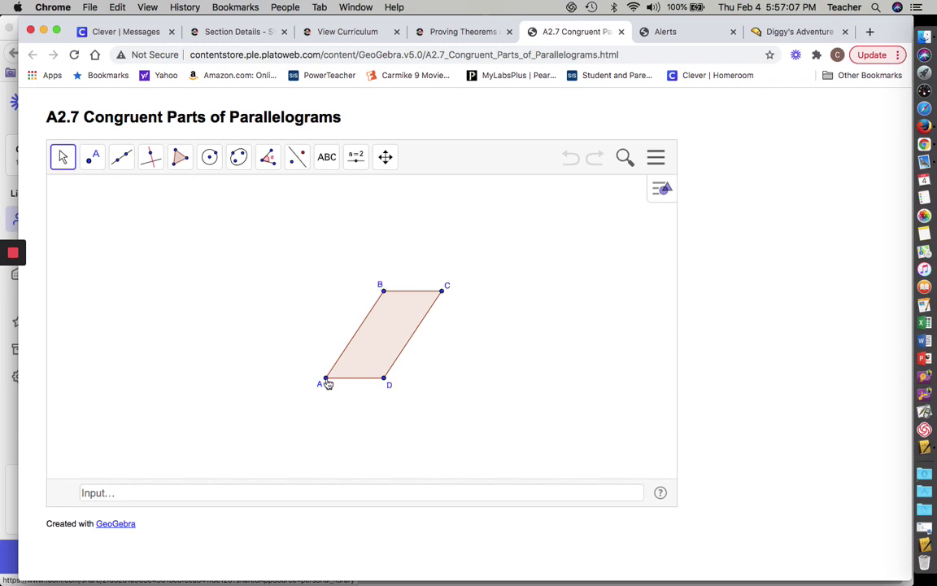
left_click(452, 32)
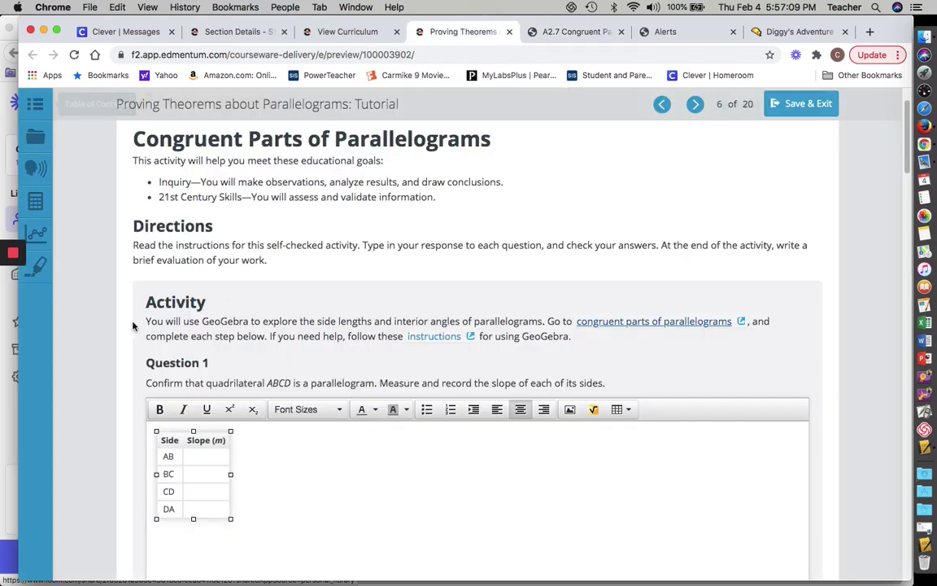
scroll(100, 334, "down", 5)
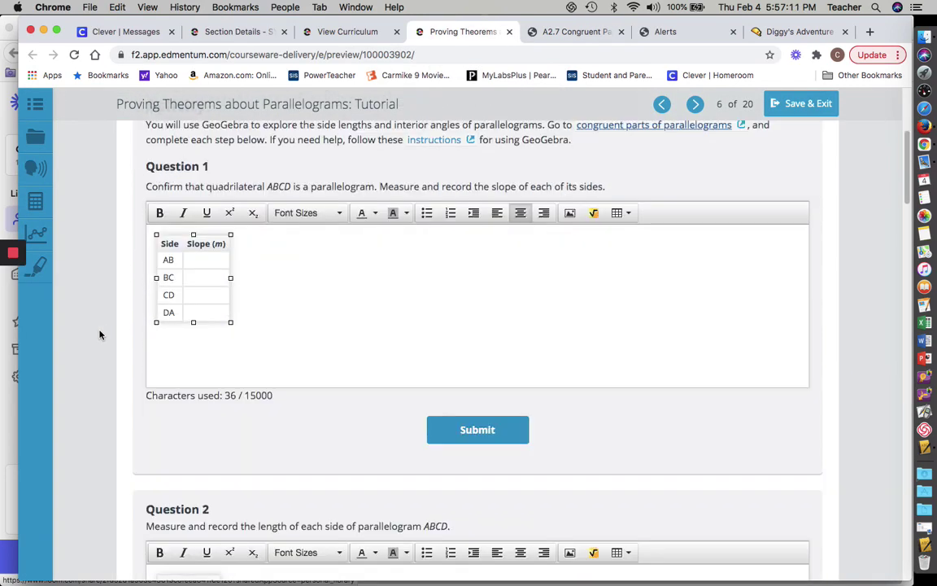
scroll(100, 334, "up", 1)
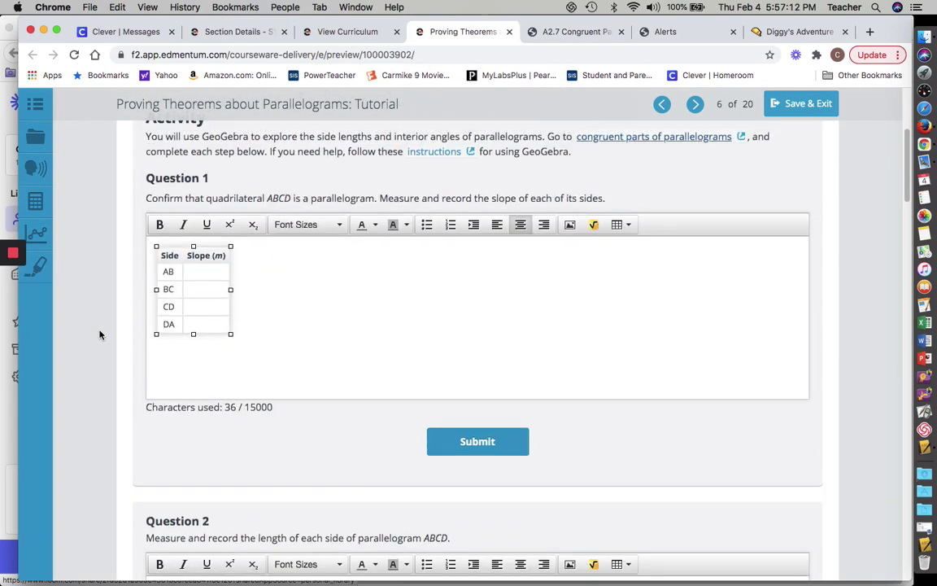
left_click(211, 274)
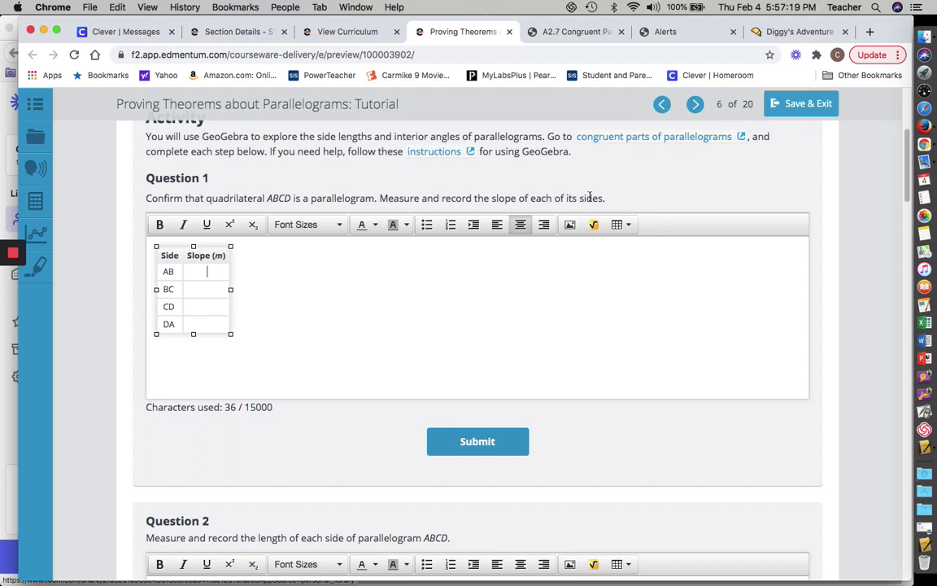
left_click(573, 33)
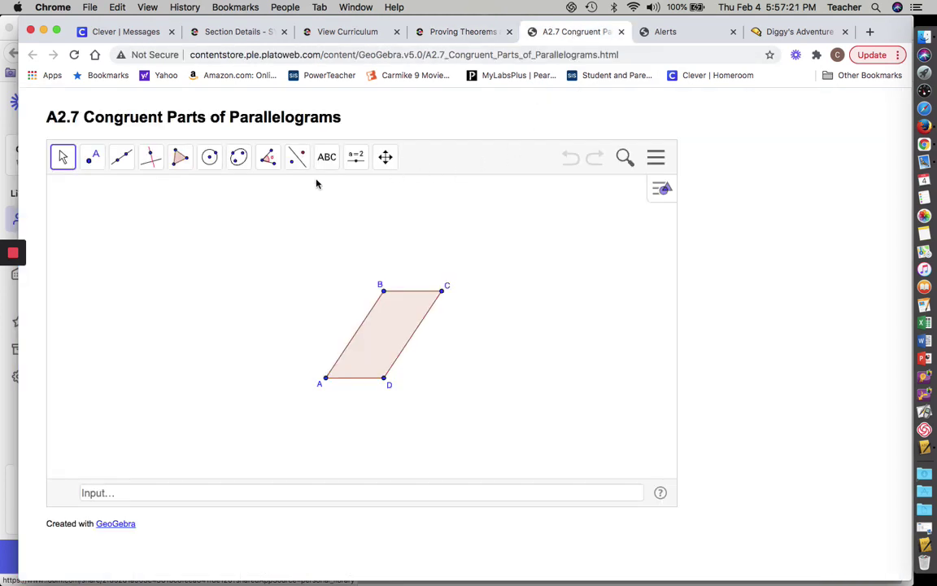
- Measure side AB's slope with the Slope tool and record 1.5 for AB
left_click(269, 159)
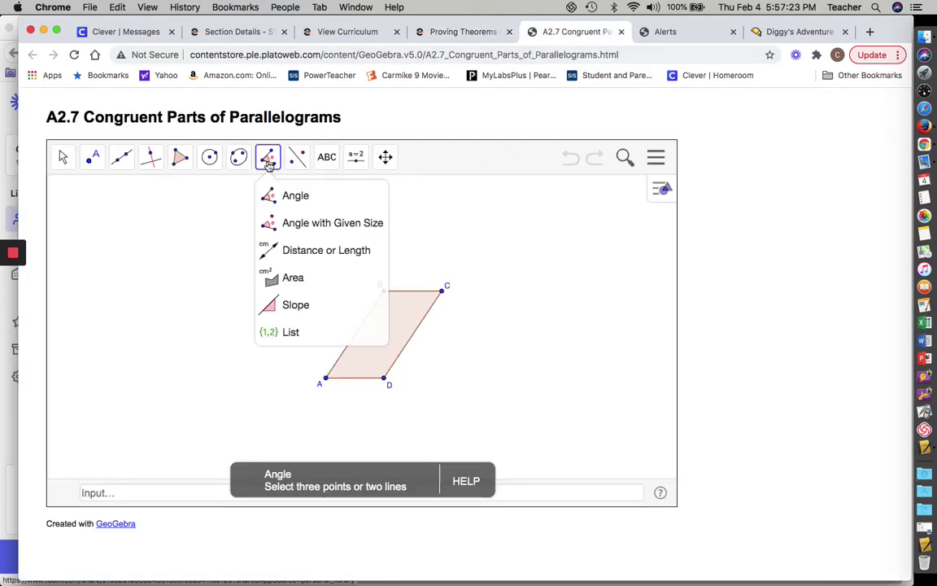
left_click(288, 307)
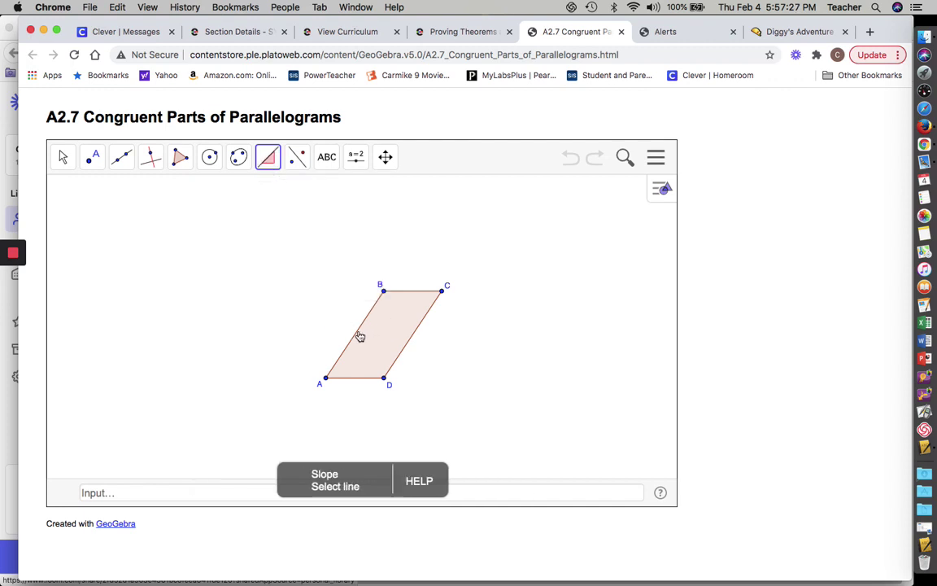
left_click(359, 336)
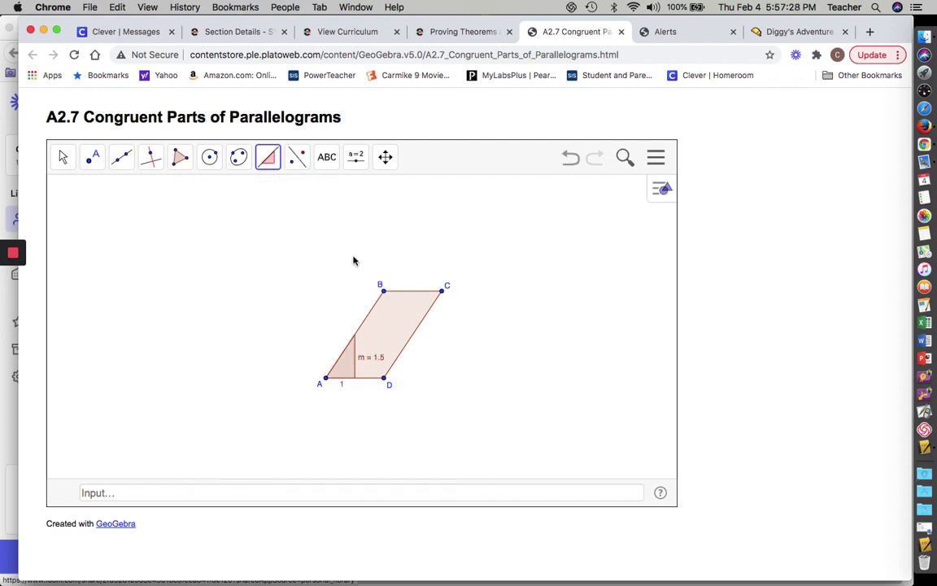
left_click(458, 32)
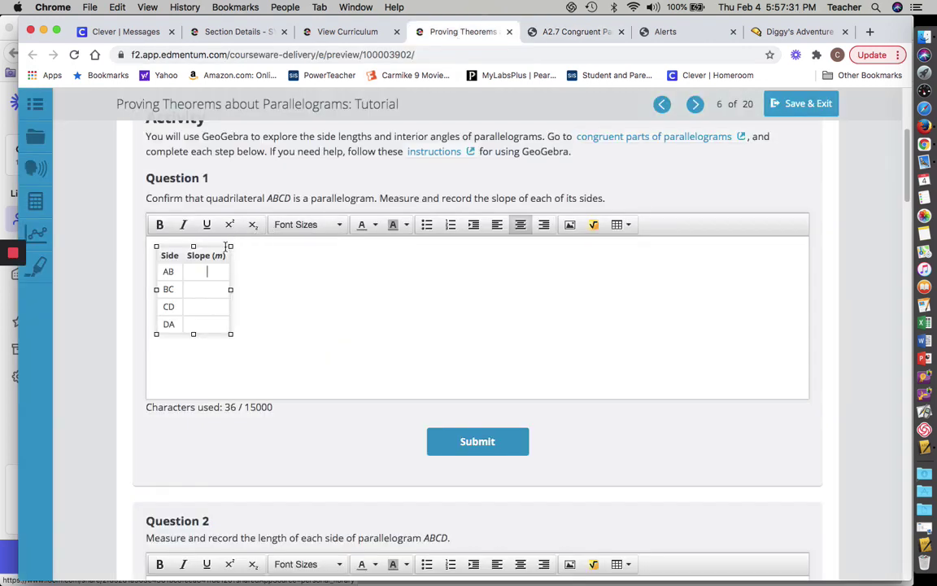
type("1.5")
left_click(541, 29)
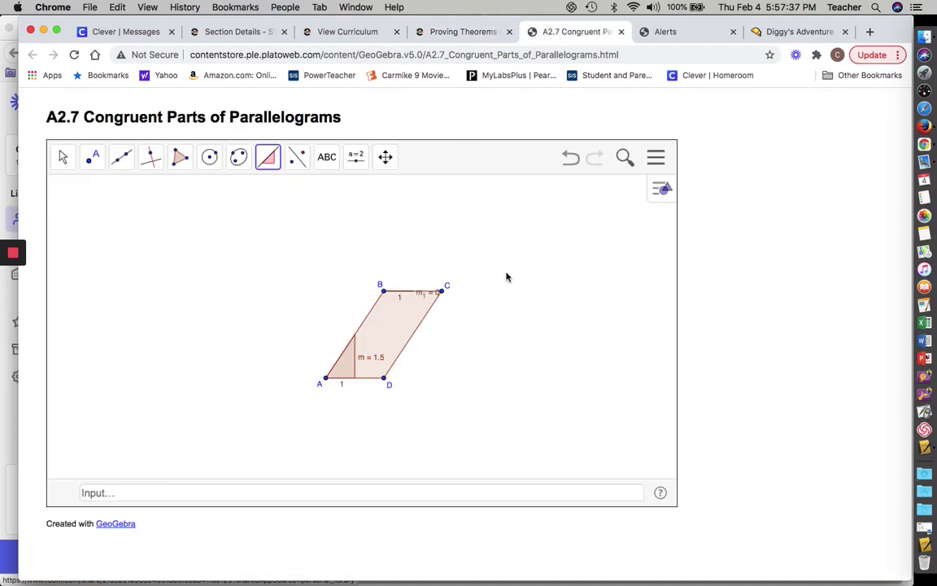
- Move the m₁ = 0 label clear of side BC and record BC's slope as 0
left_click(63, 157)
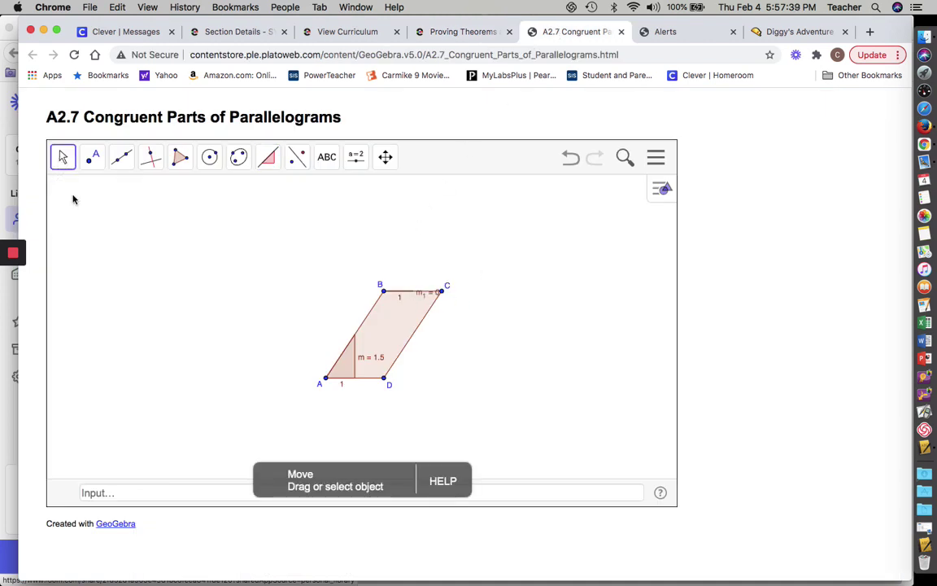
left_click_drag(426, 293, 423, 282)
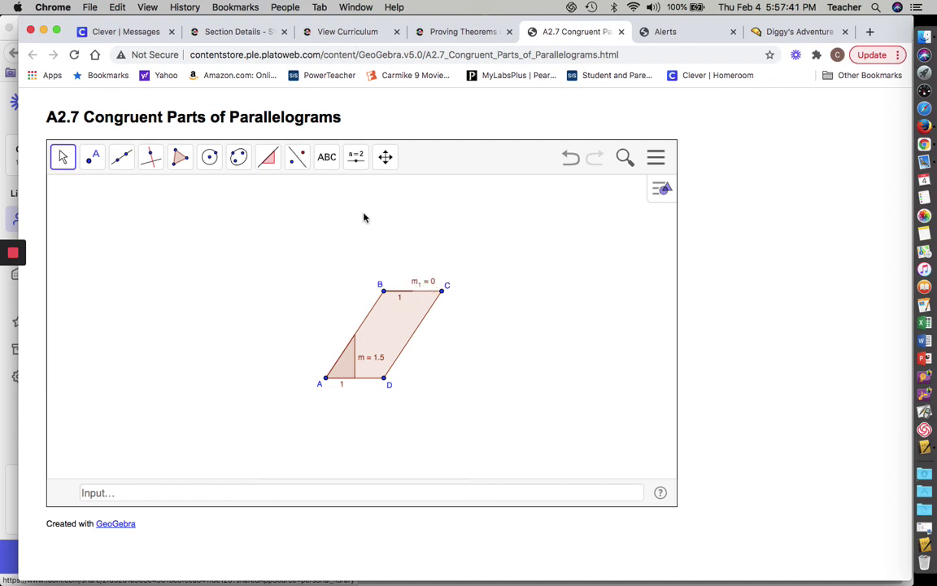
left_click(268, 158)
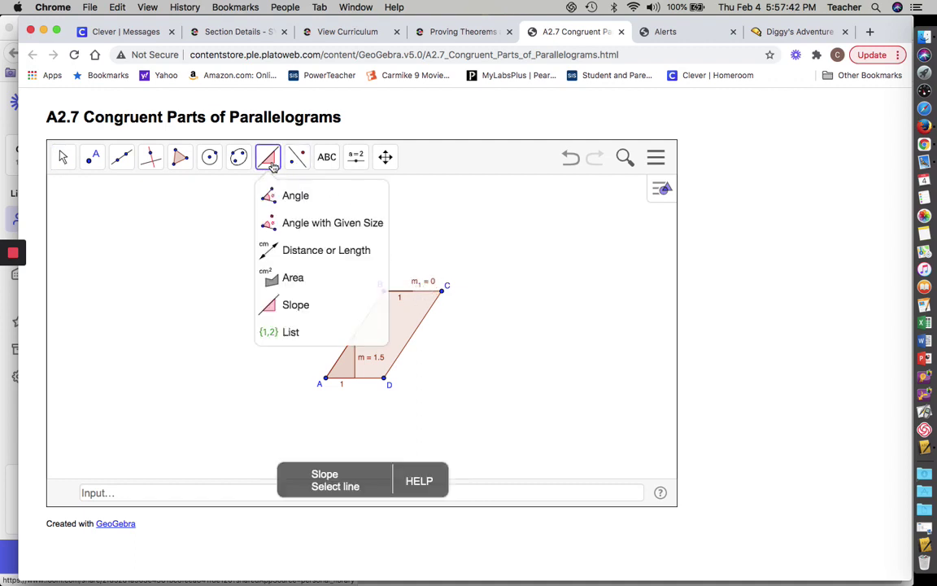
left_click(285, 305)
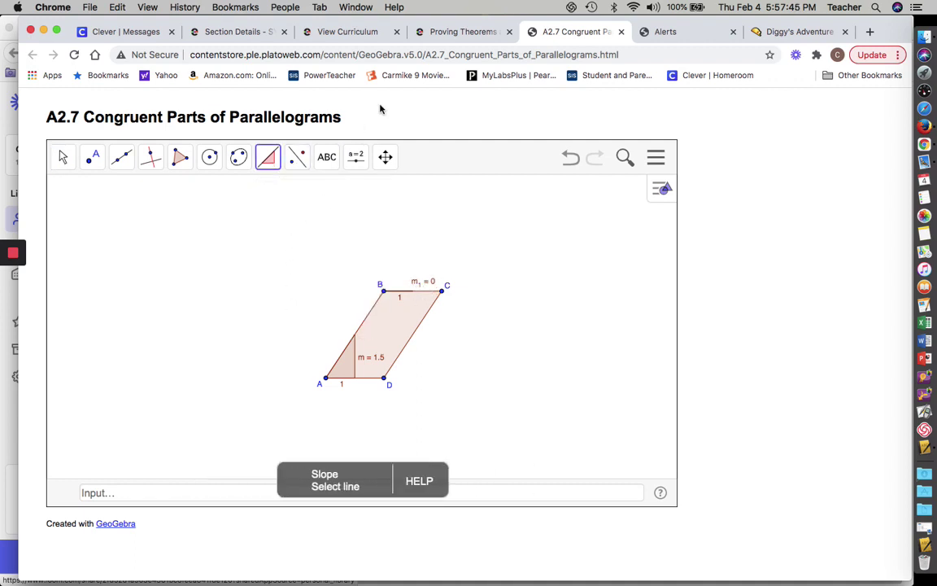
left_click(453, 32)
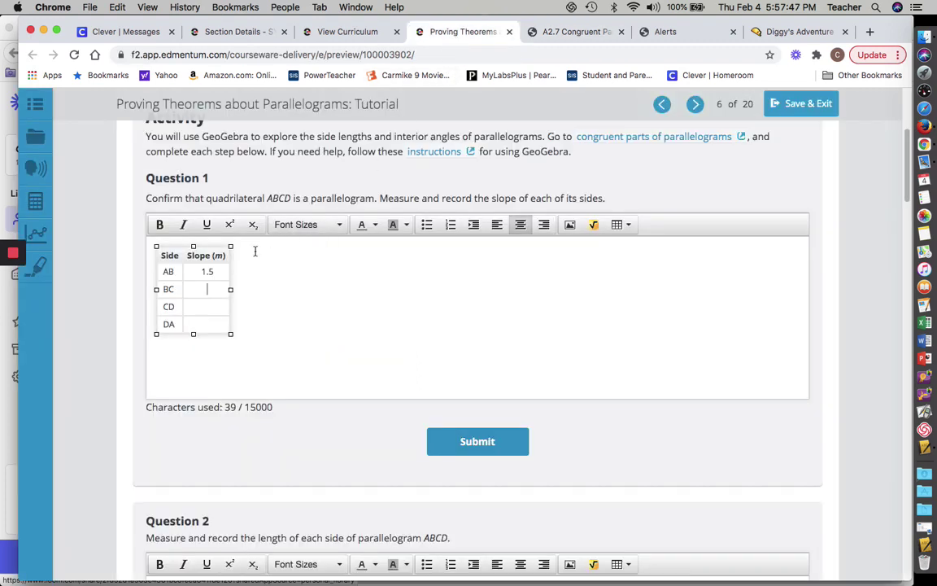
left_click(208, 289)
type("0")
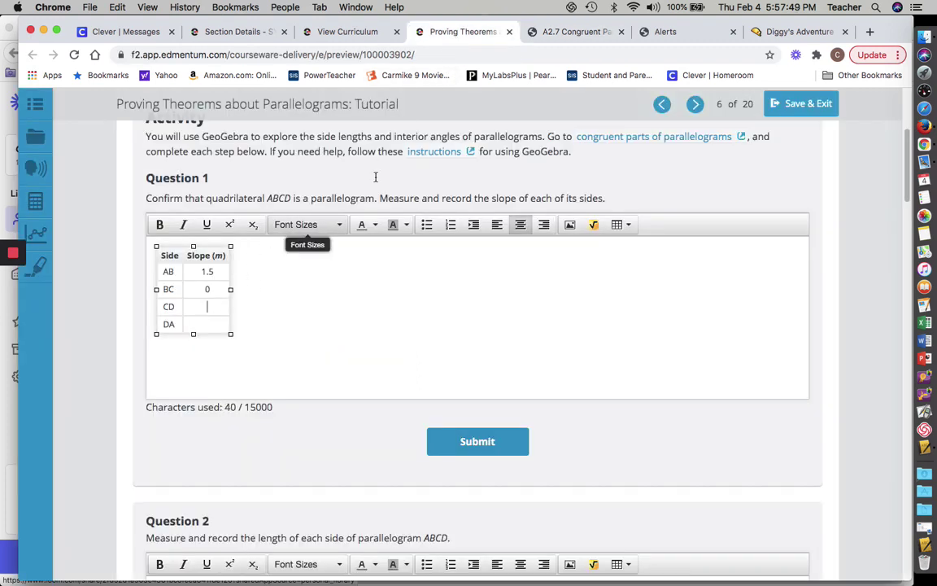
left_click(554, 32)
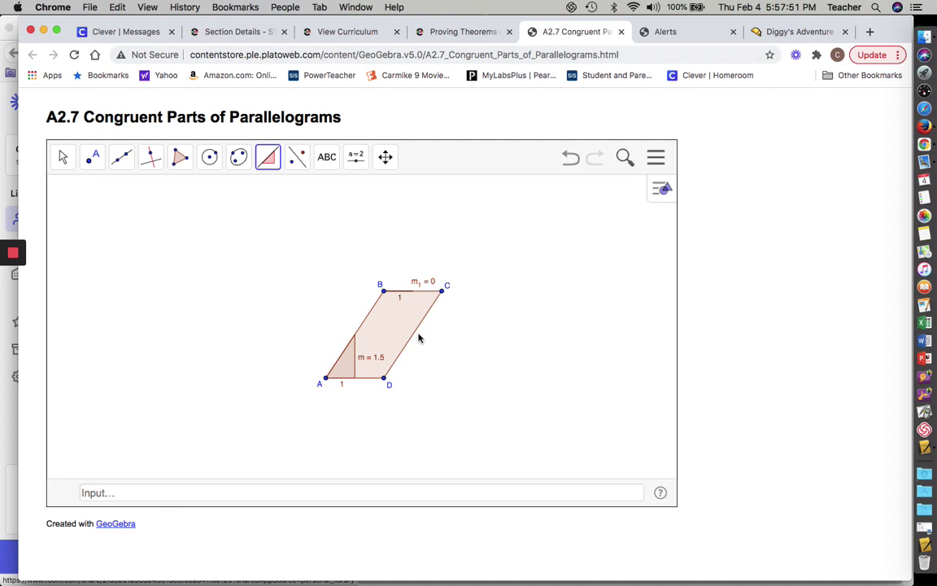
- Measure CD (1.5) and DA (0) slopes, record CD, and submit Question 1
left_click(417, 337)
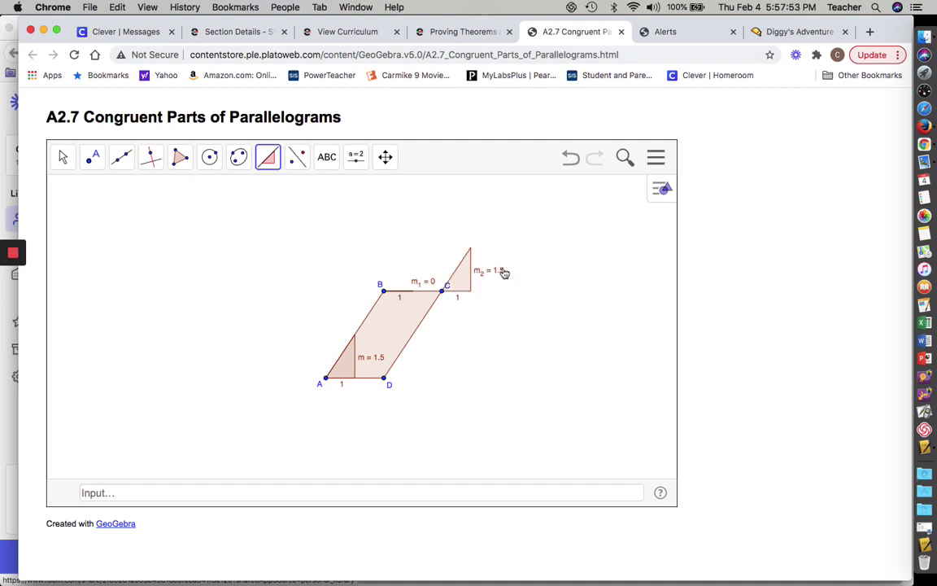
left_click(462, 31)
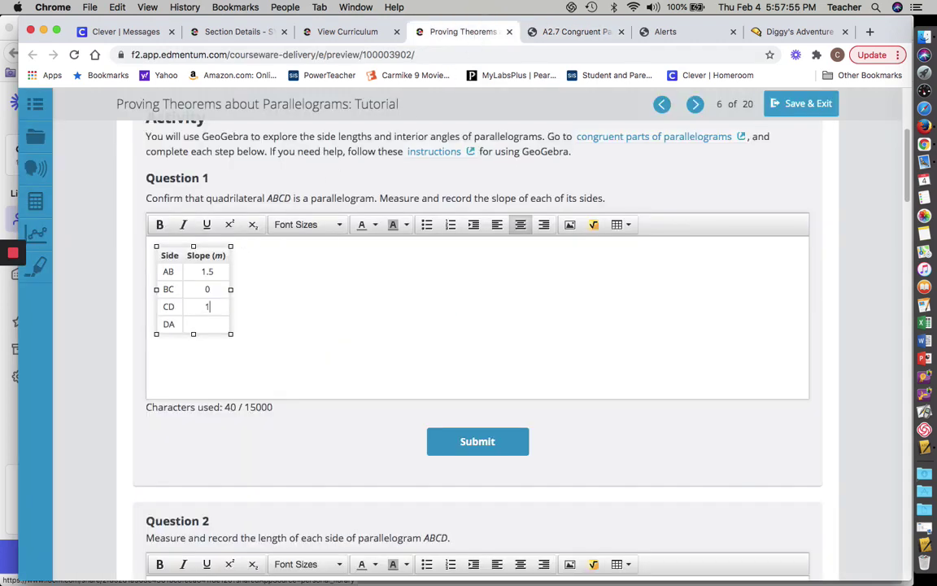
type("1.5")
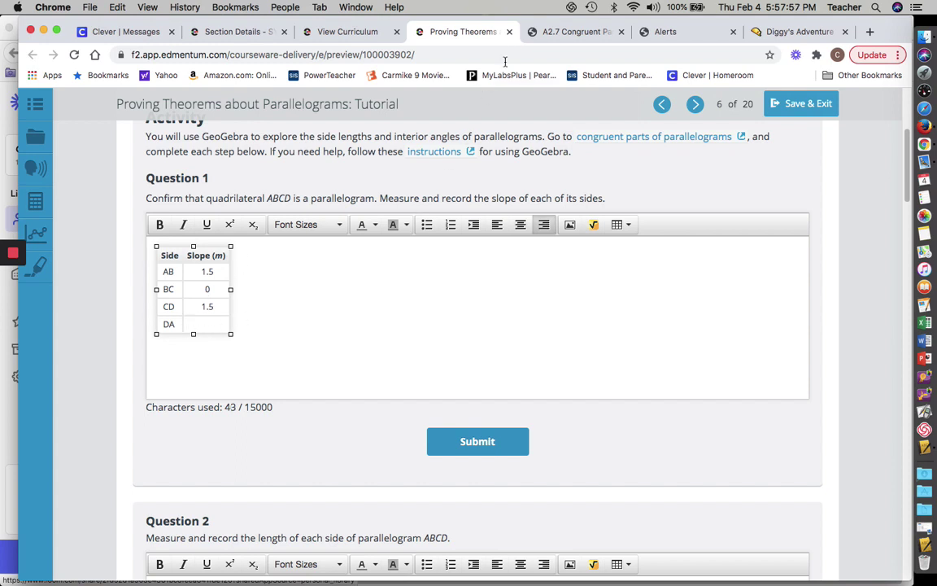
left_click(551, 34)
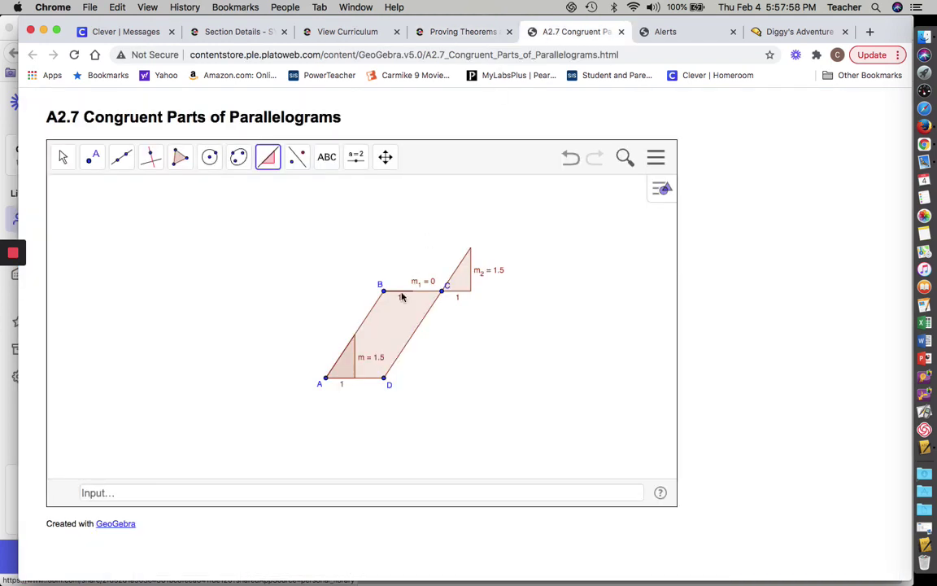
left_click(382, 374)
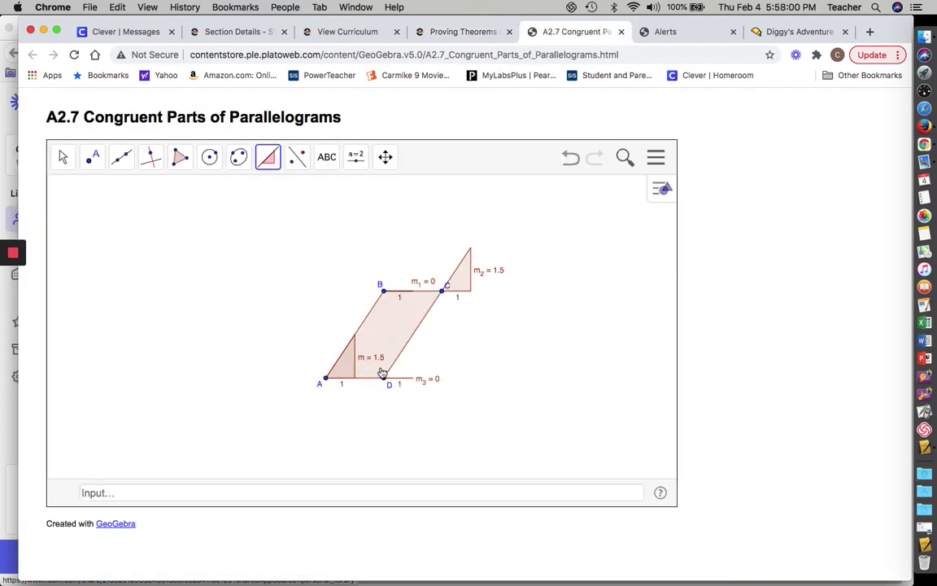
left_click(472, 33)
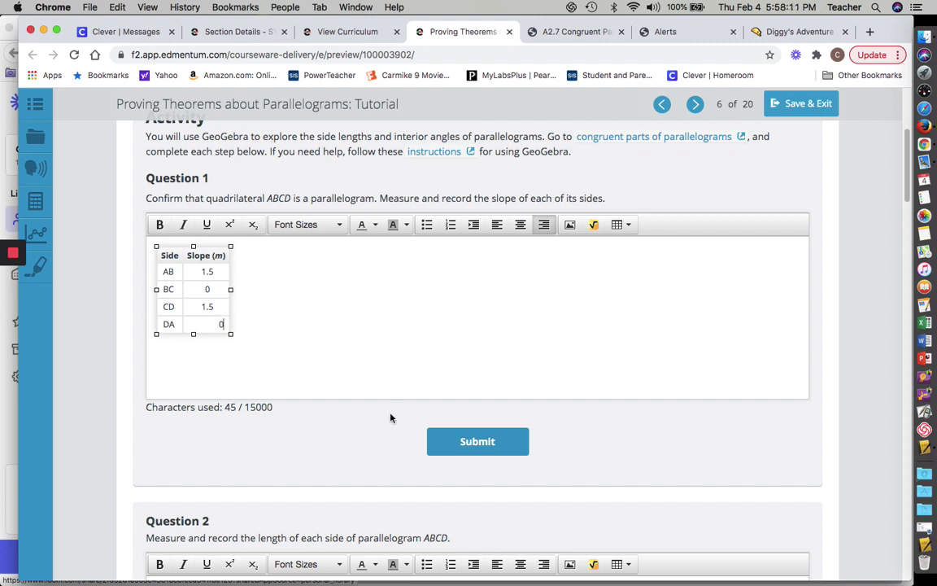
left_click(465, 441)
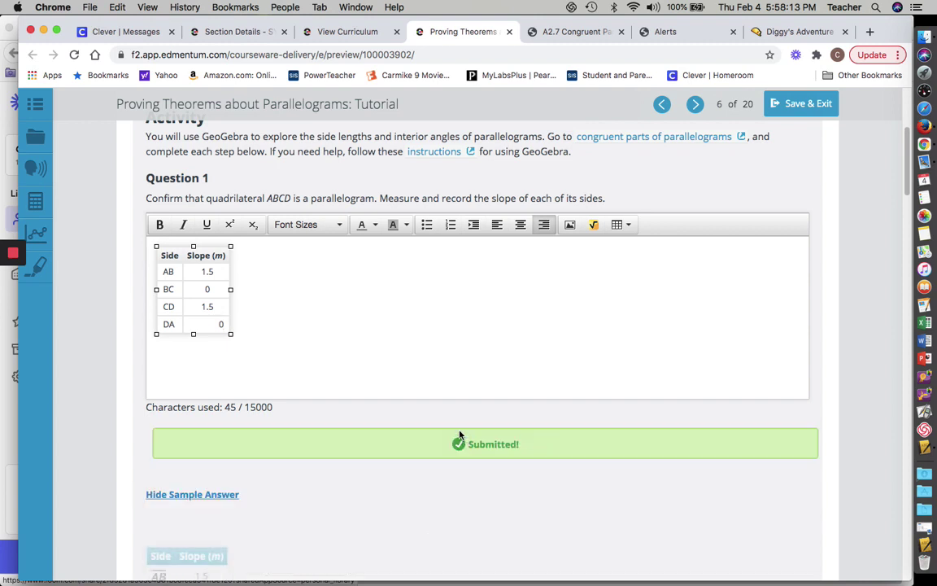
- Measure side AB with the Distance or Length tool and record AB as 3.61
scroll(187, 350, "down", 3)
scroll(202, 351, "down", 5)
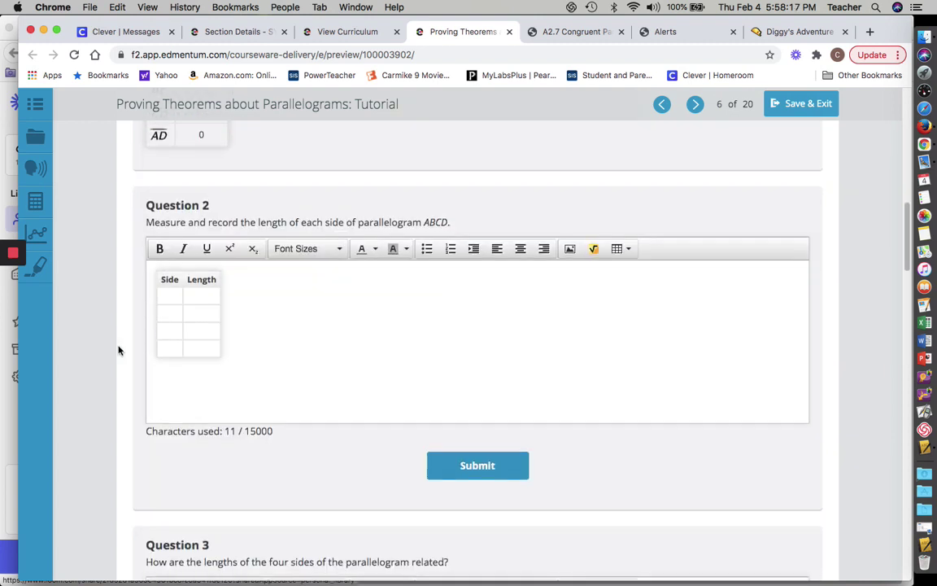
left_click(568, 33)
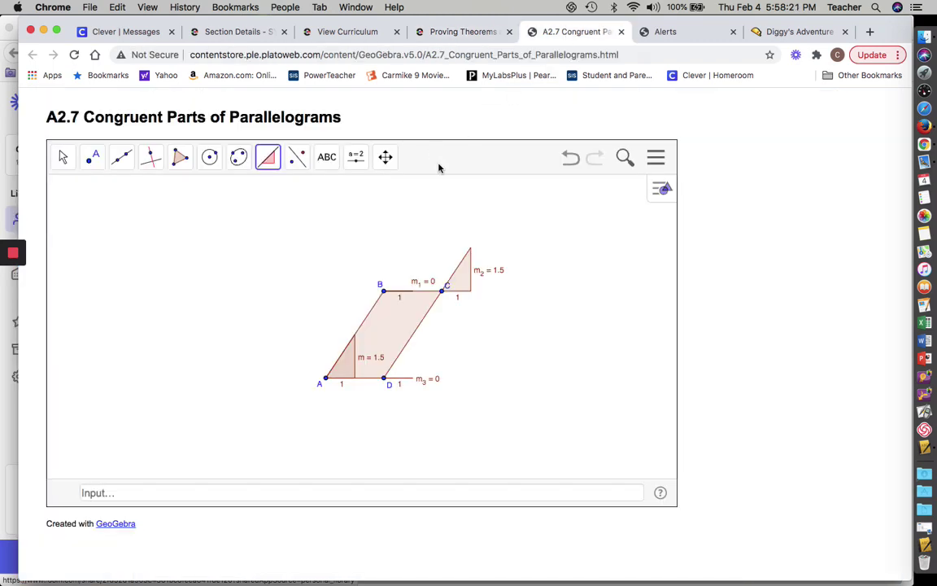
left_click(267, 158)
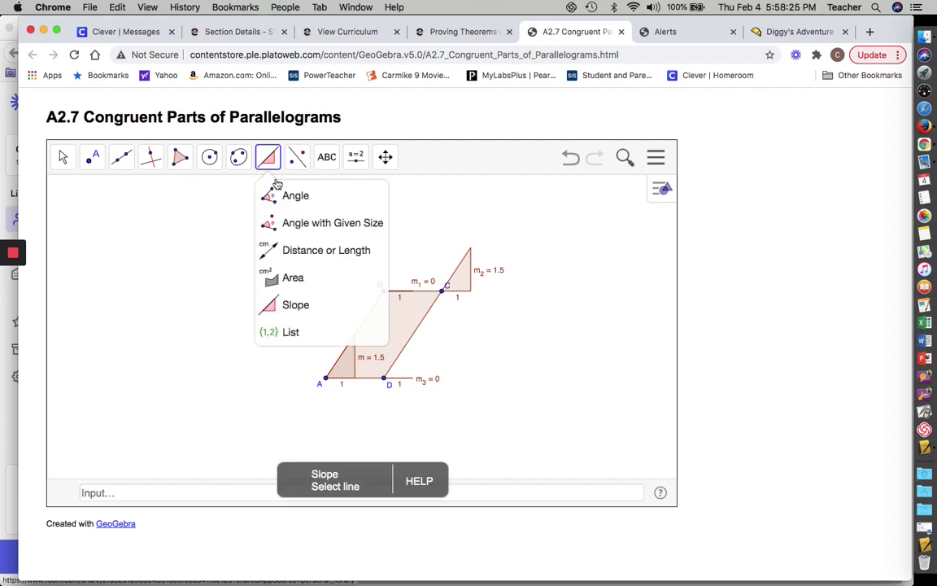
left_click(297, 253)
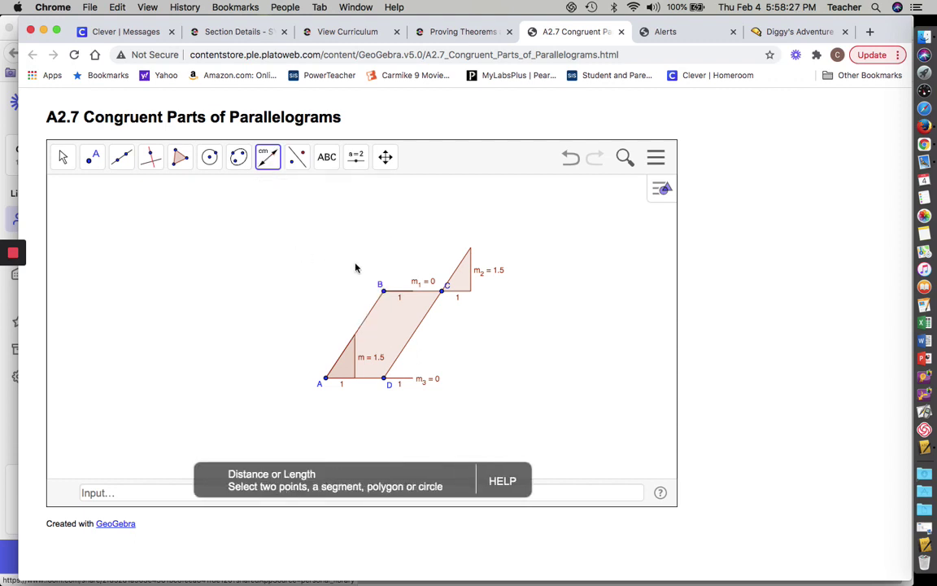
left_click(361, 329)
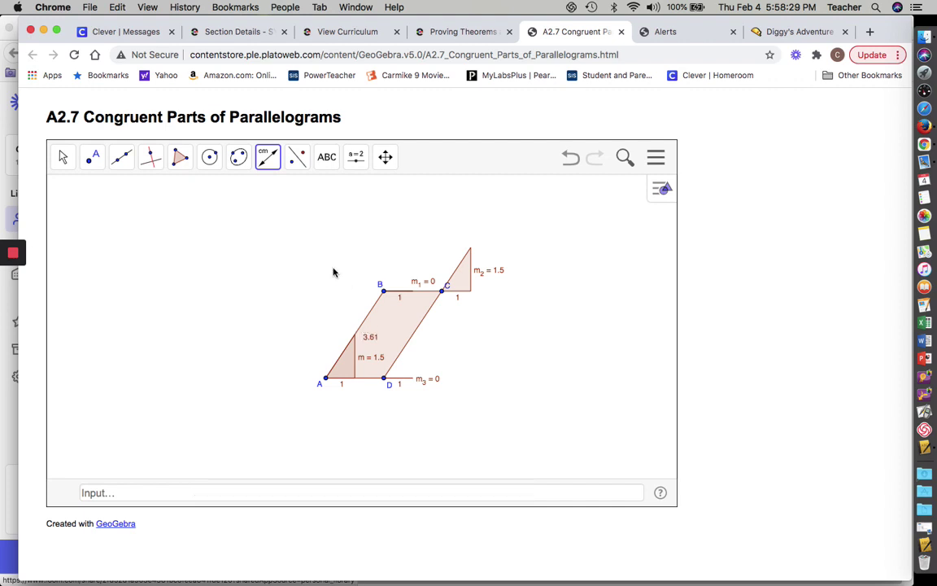
left_click(464, 33)
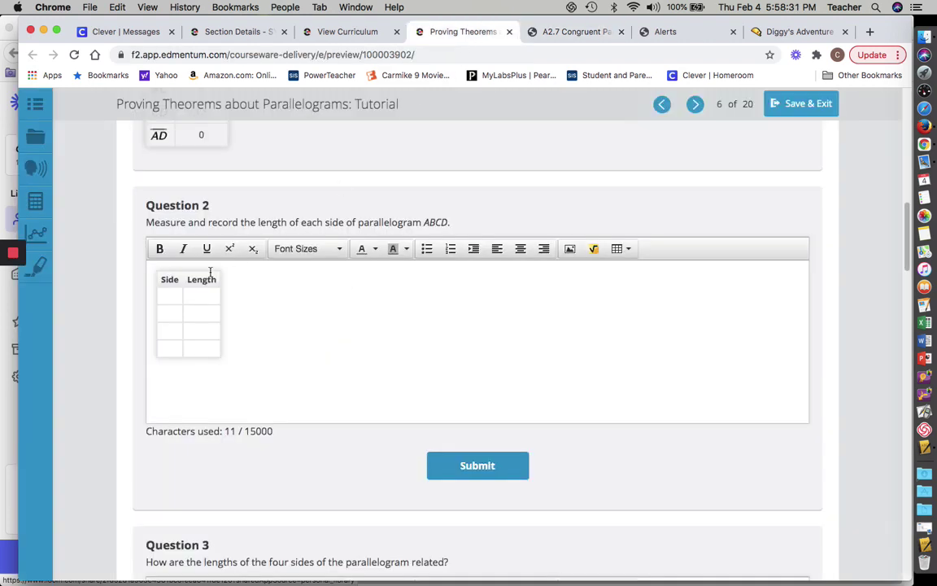
left_click(175, 300)
type("AB")
left_click(206, 296)
type("3.61")
- Measure side BC and record BC with length 2 in the table
left_click(173, 315)
type("BC")
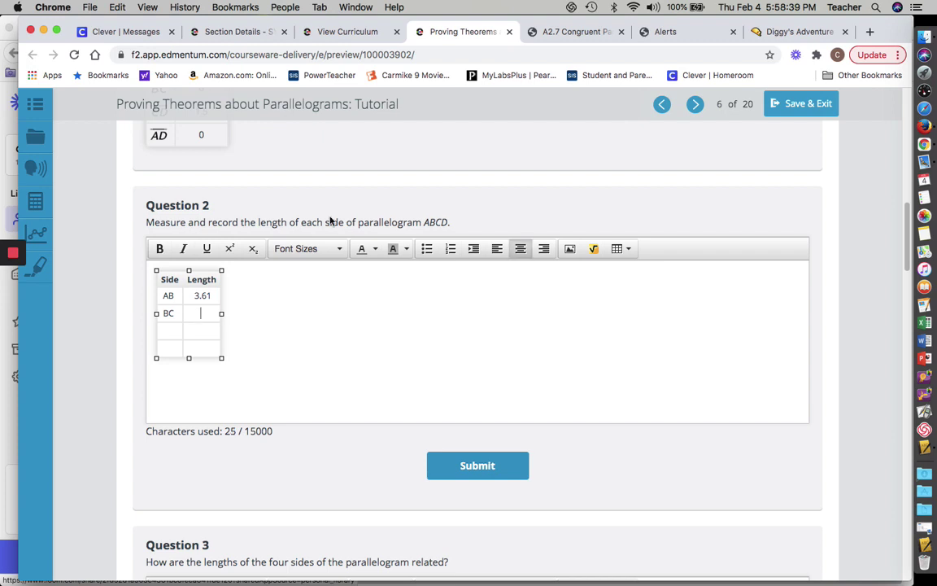
left_click(565, 31)
left_click(416, 289)
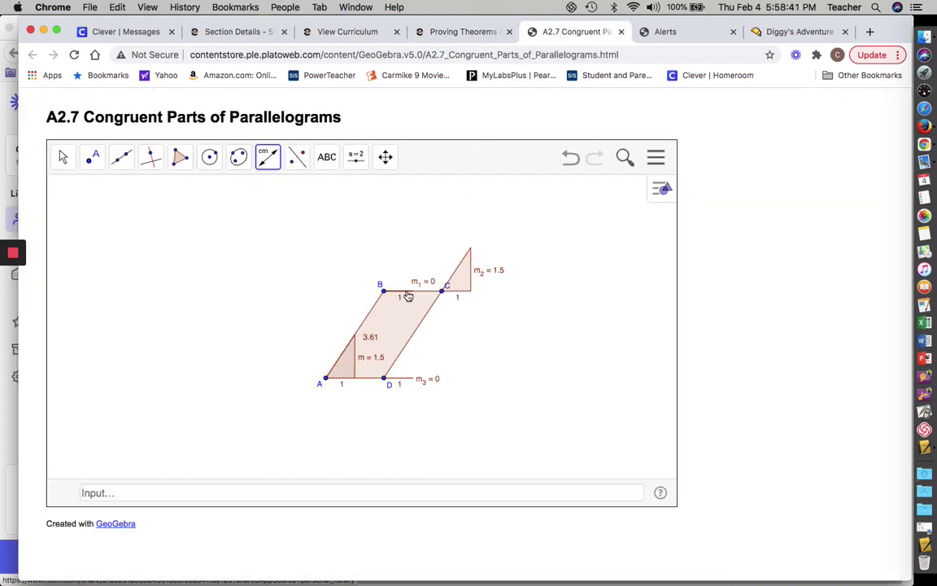
left_click(464, 32)
type("2")
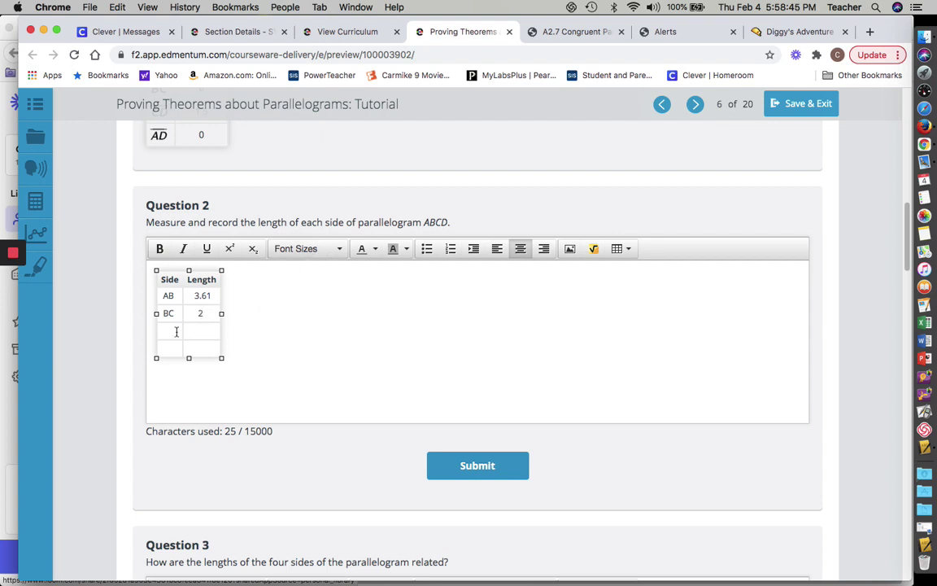
- Add side CD to the table and record its measured length 3.61
left_click(174, 332)
type("CD")
left_click(203, 329)
left_click(552, 35)
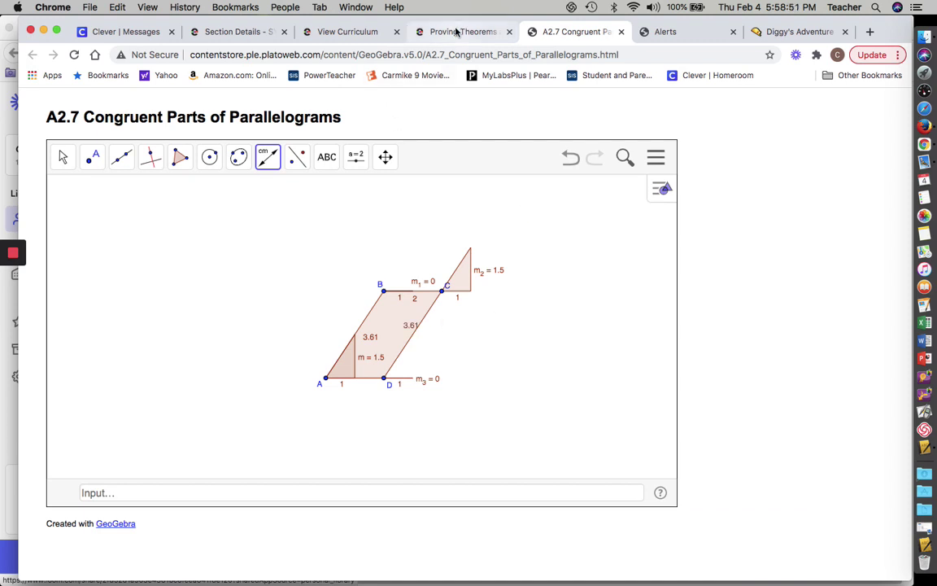
left_click(415, 31)
type("3.61")
- Record side DA with length 2 and submit the Question 2 table
left_click(169, 347)
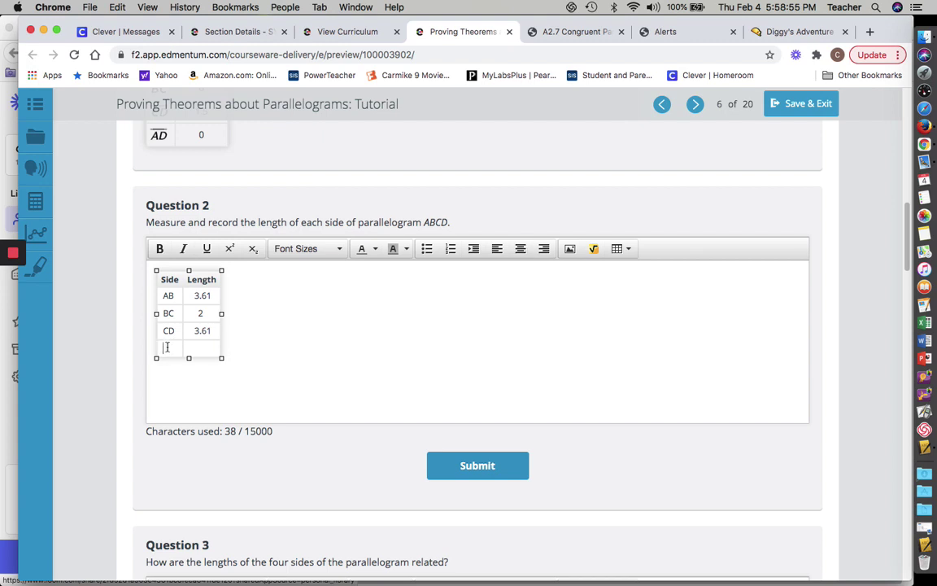
type("DA")
key("Tab")
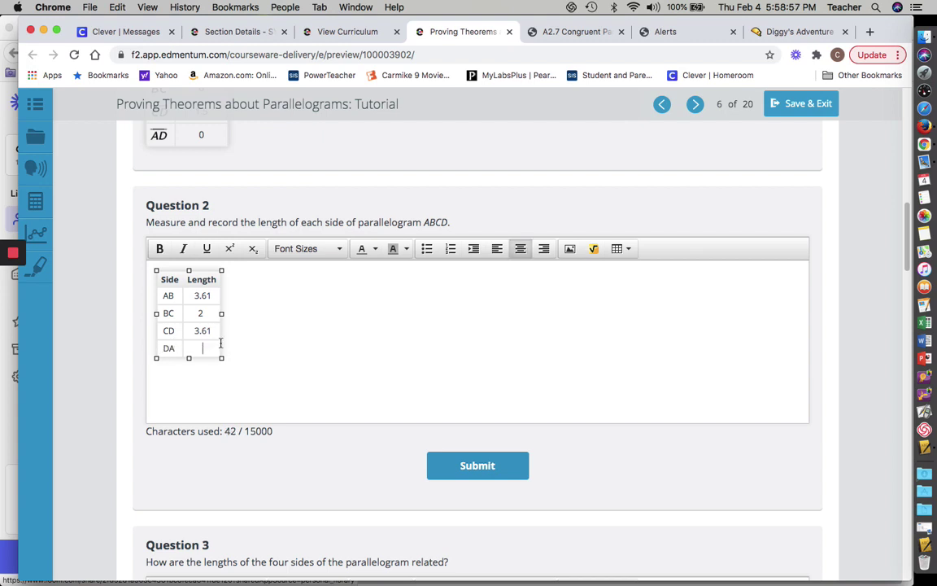
left_click(564, 31)
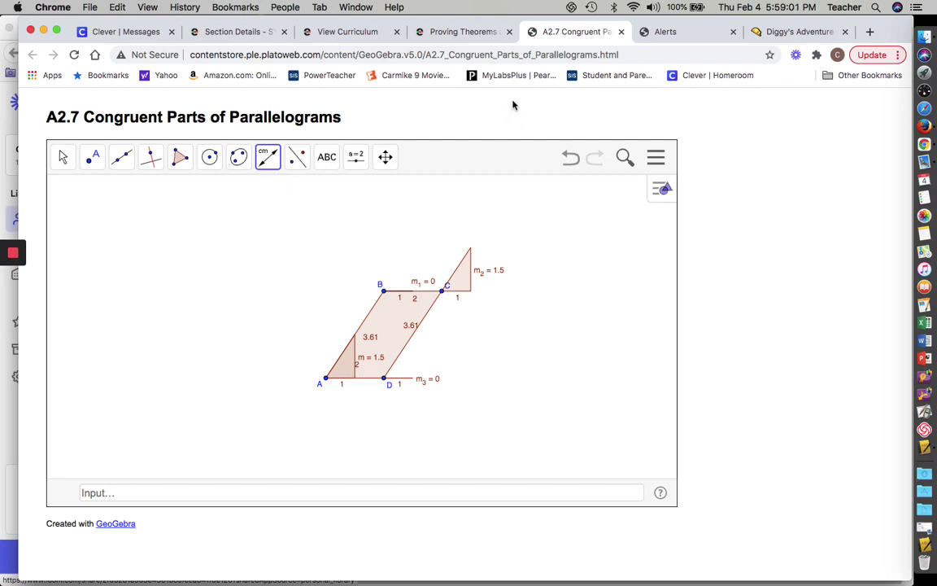
left_click(420, 31)
type("2")
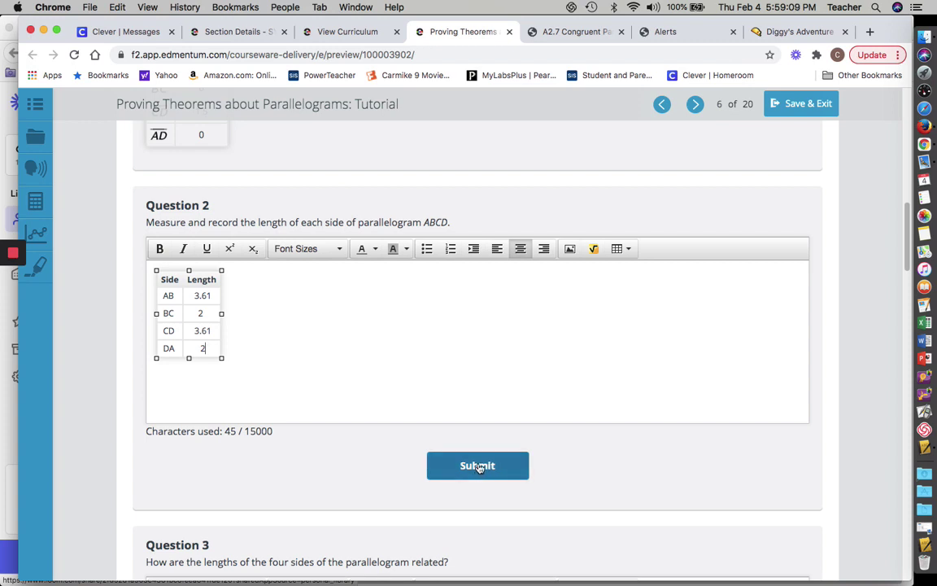
left_click(478, 466)
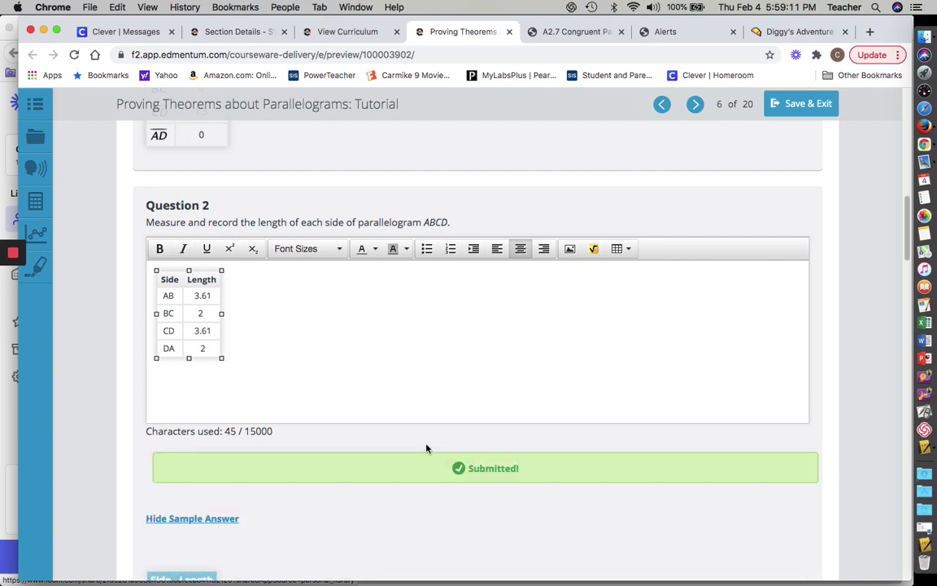
scroll(193, 383, "down", 5)
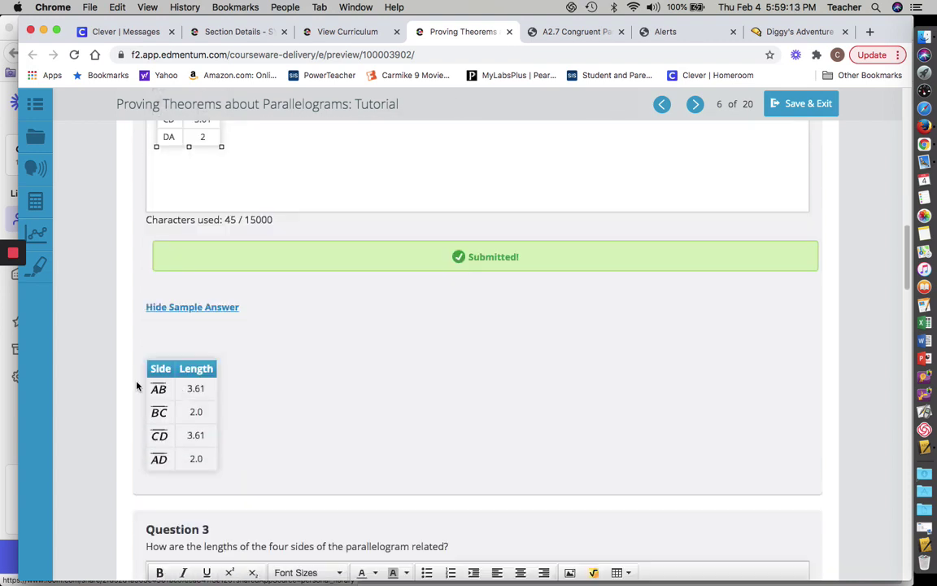
scroll(139, 384, "down", 5)
scroll(137, 385, "down", 2)
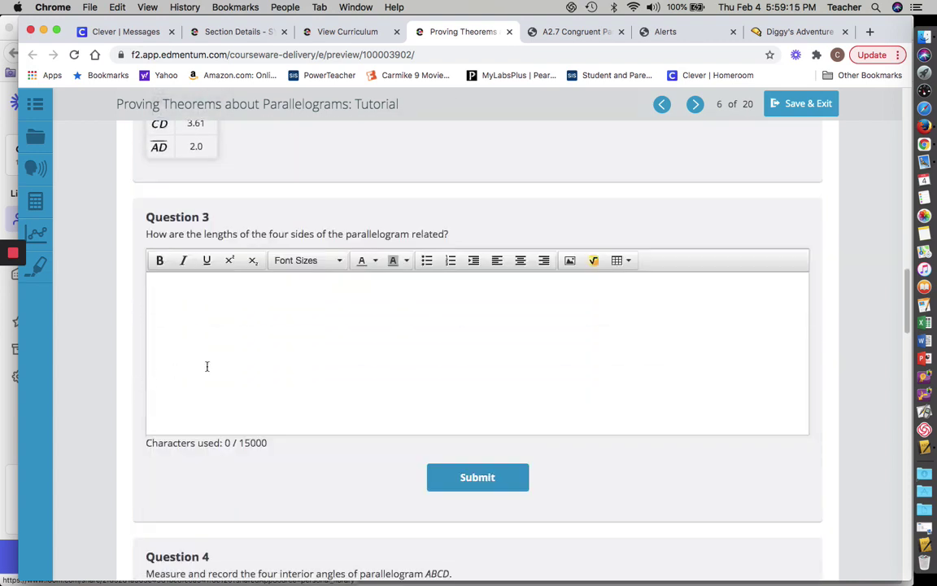
- Answer Question 3 with 'Opposite sides are congruent.' and submit it
left_click(189, 332)
type("Opposite sides are congruent.")
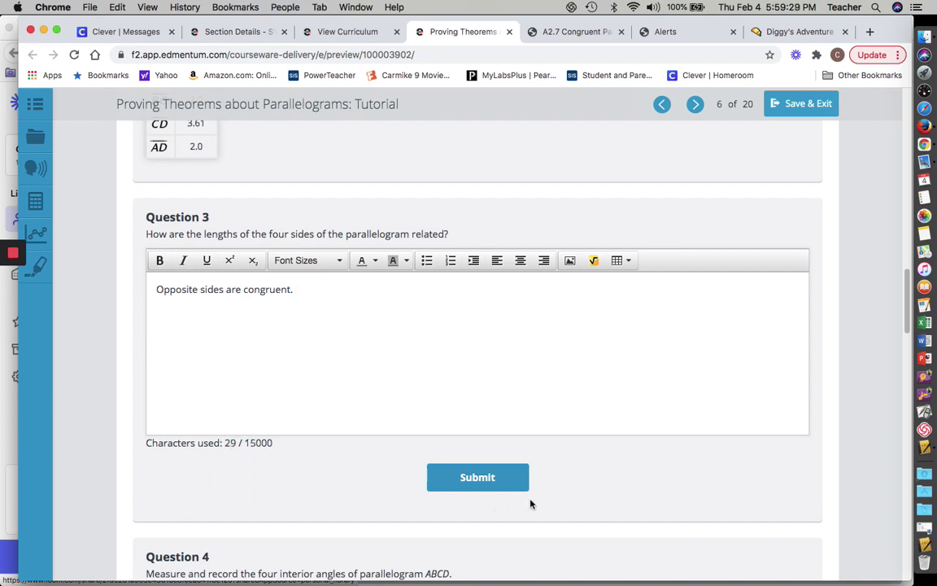
left_click(494, 485)
scroll(129, 415, "down", 5)
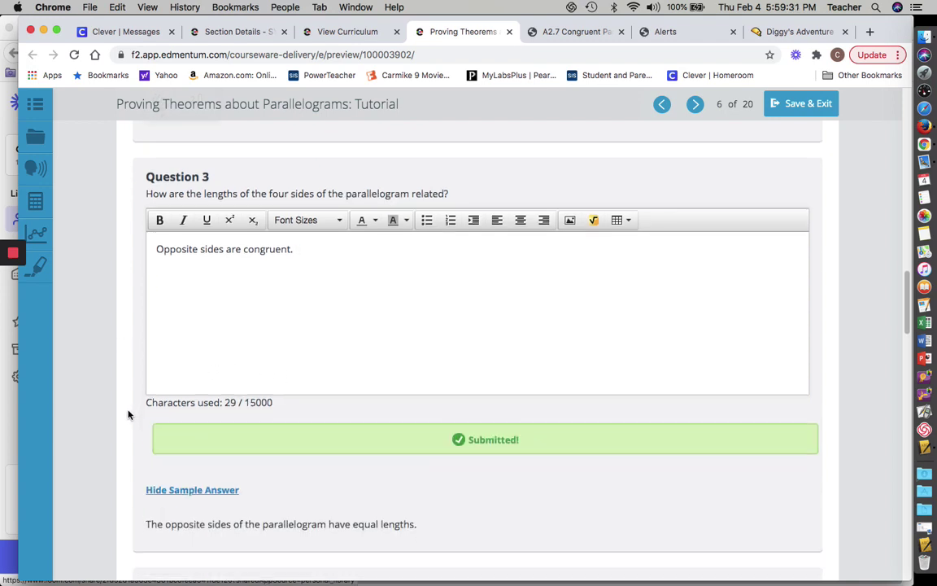
scroll(127, 416, "down", 3)
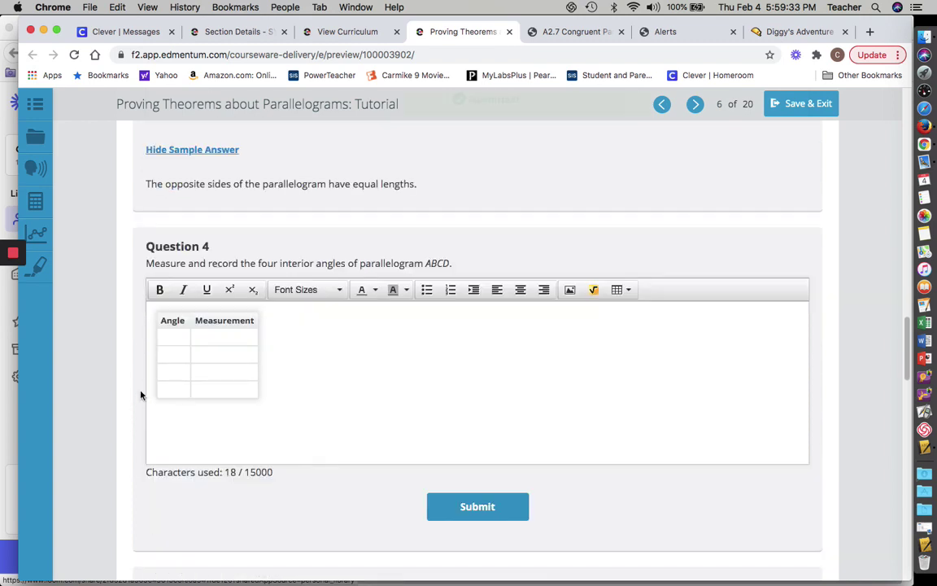
- Enter A, B, C and D in the Angle column of Question 4's table
left_click(179, 340)
type("A")
left_click(173, 354)
type("B")
left_click(170, 371)
type("C")
left_click(170, 388)
left_click(228, 336)
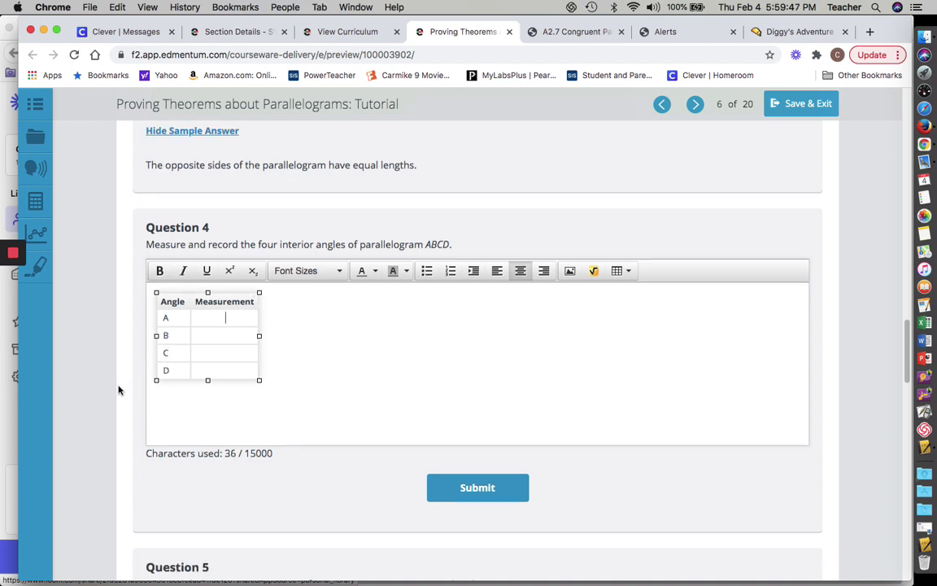
scroll(122, 383, "down", 2)
scroll(118, 391, "down", 10)
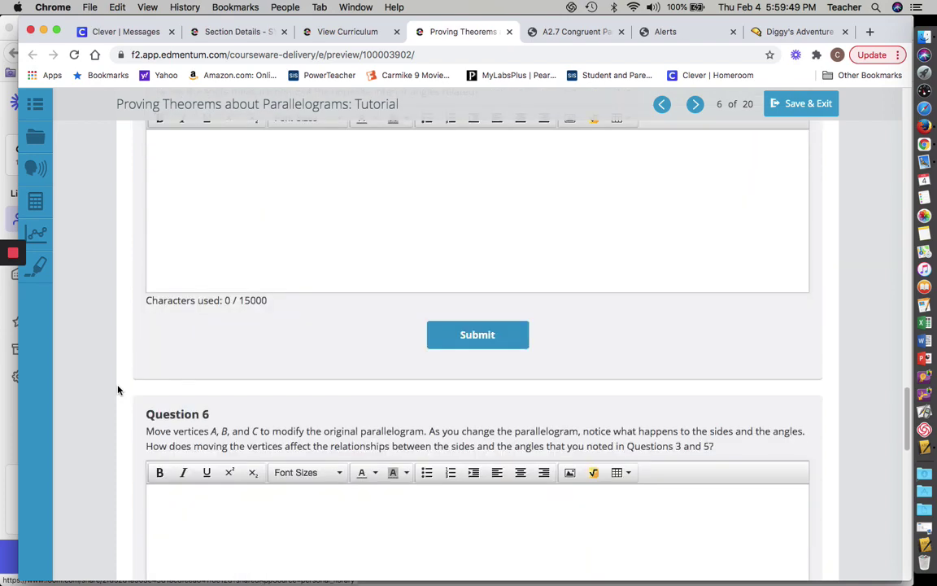
scroll(117, 391, "down", 1)
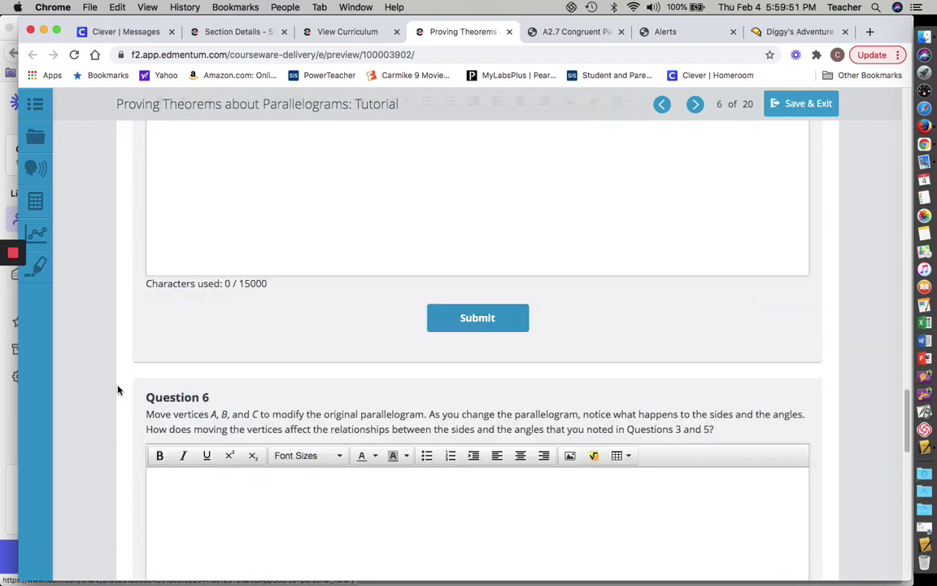
scroll(118, 390, "up", 15)
scroll(118, 390, "down", 4)
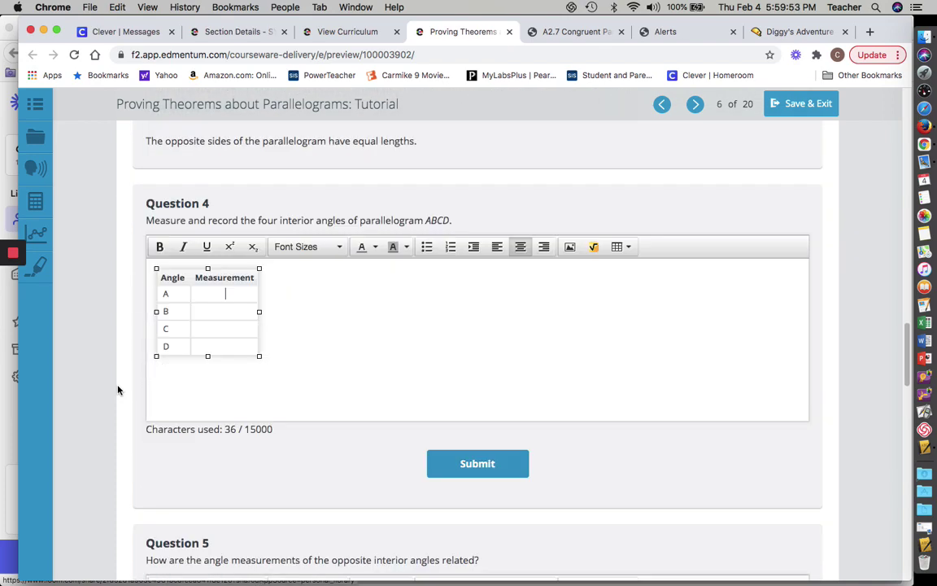
- Undo the length and slope measurements until only plain parallelogram ABCD remains, then open the measuring tools
left_click(569, 32)
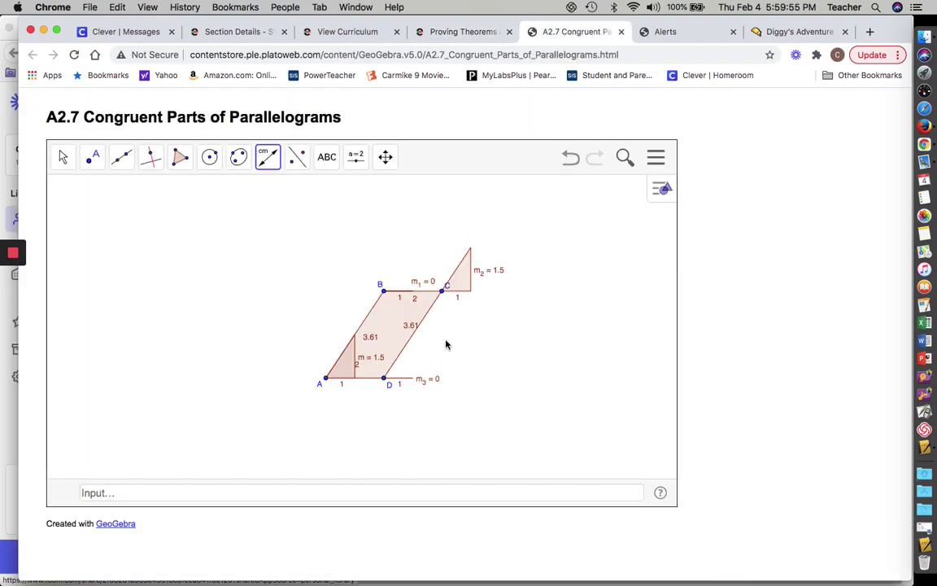
left_click(572, 157)
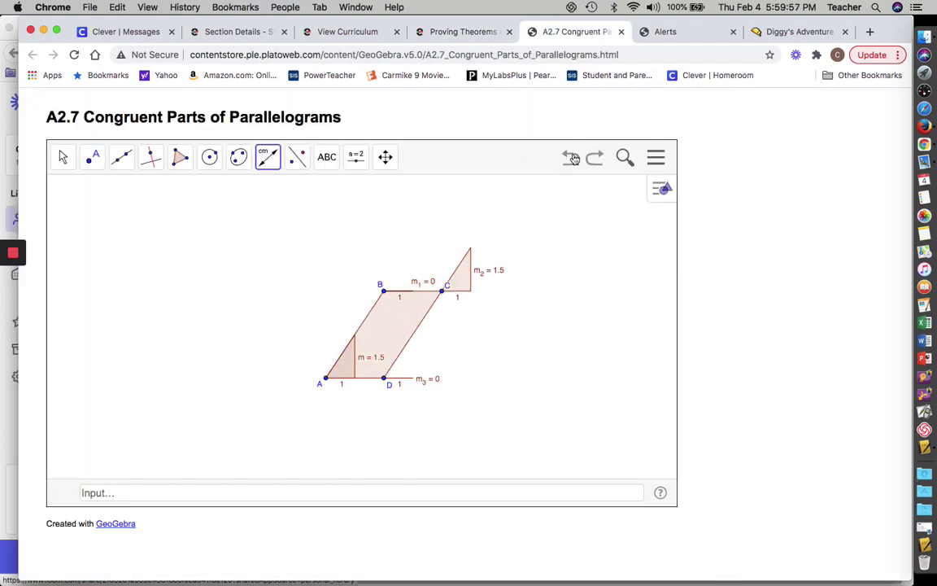
left_click(572, 158)
left_click(572, 158)
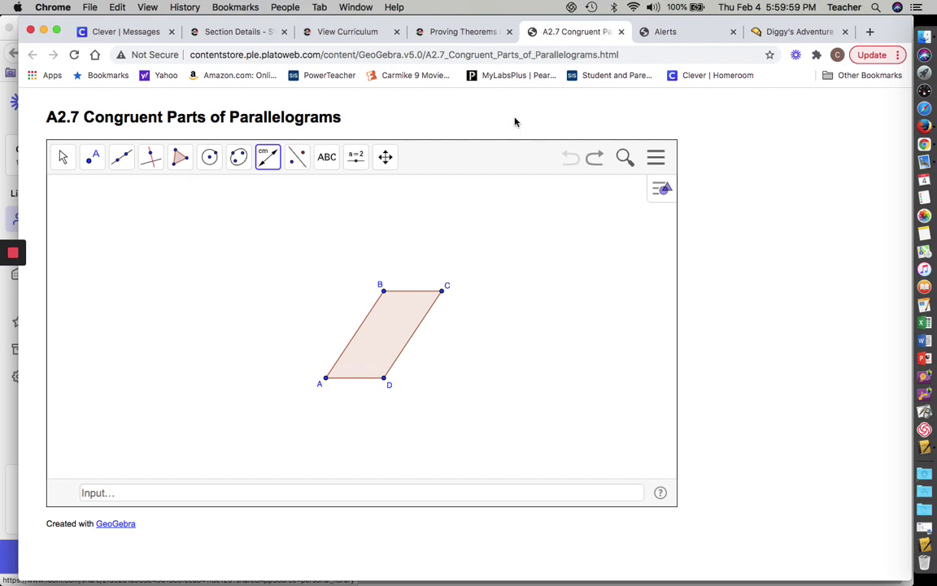
left_click(472, 32)
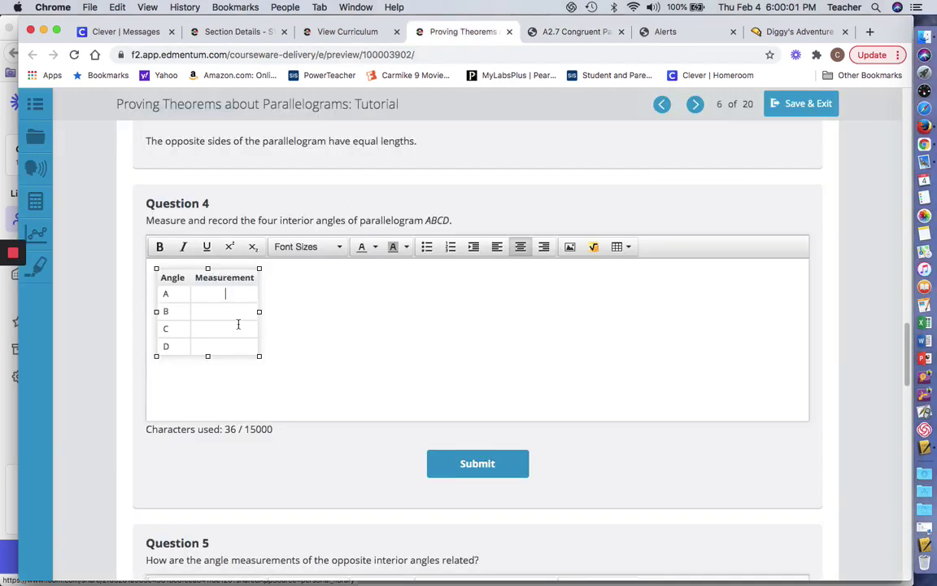
left_click(533, 32)
left_click(267, 167)
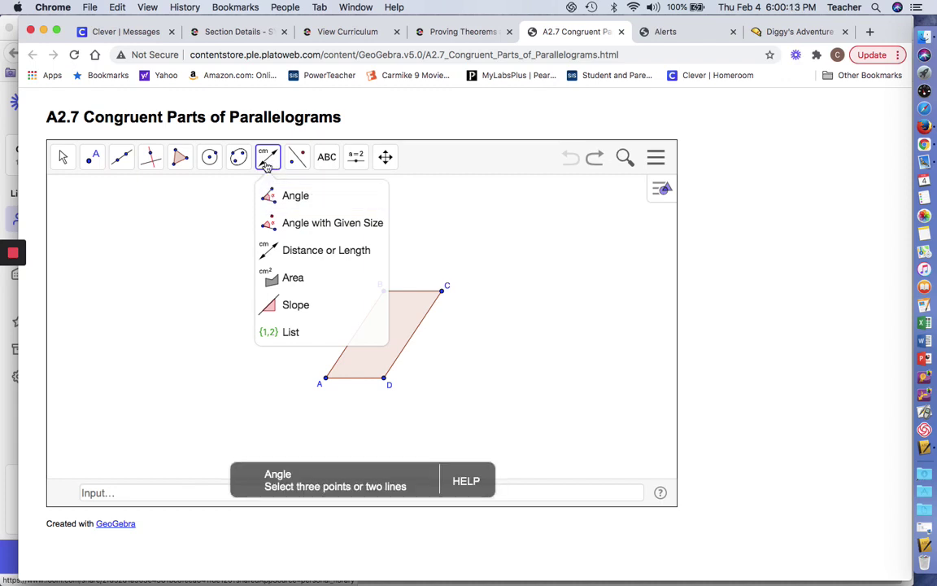
- Measure the angles at A (56.31°) and B with the Angle tool
left_click(271, 196)
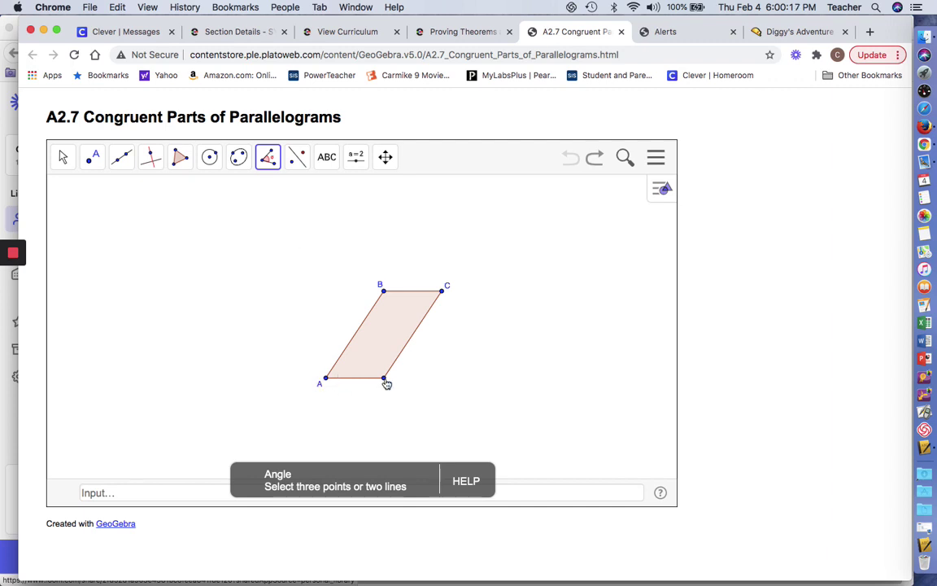
left_click(386, 380)
left_click(326, 379)
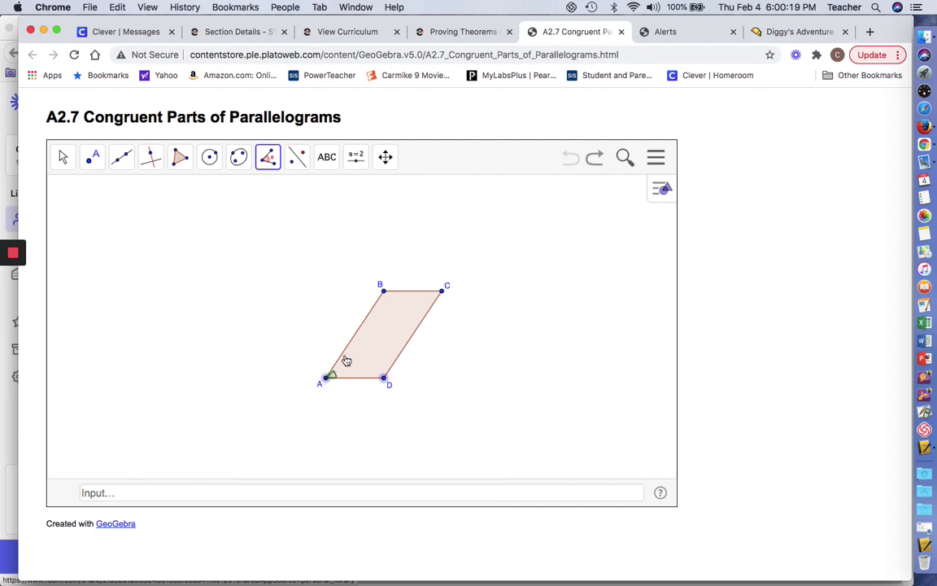
left_click(382, 293)
left_click(327, 379)
left_click(383, 291)
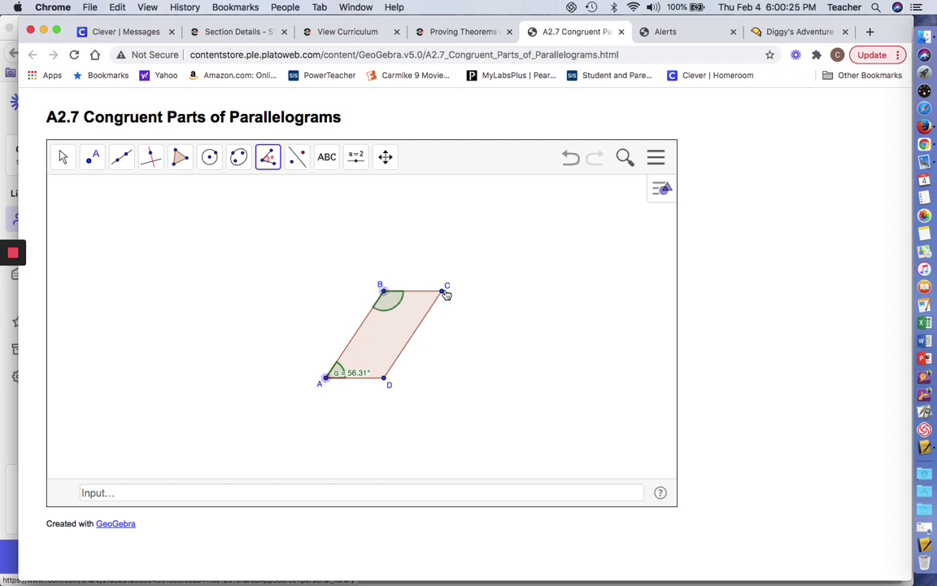
left_click(443, 291)
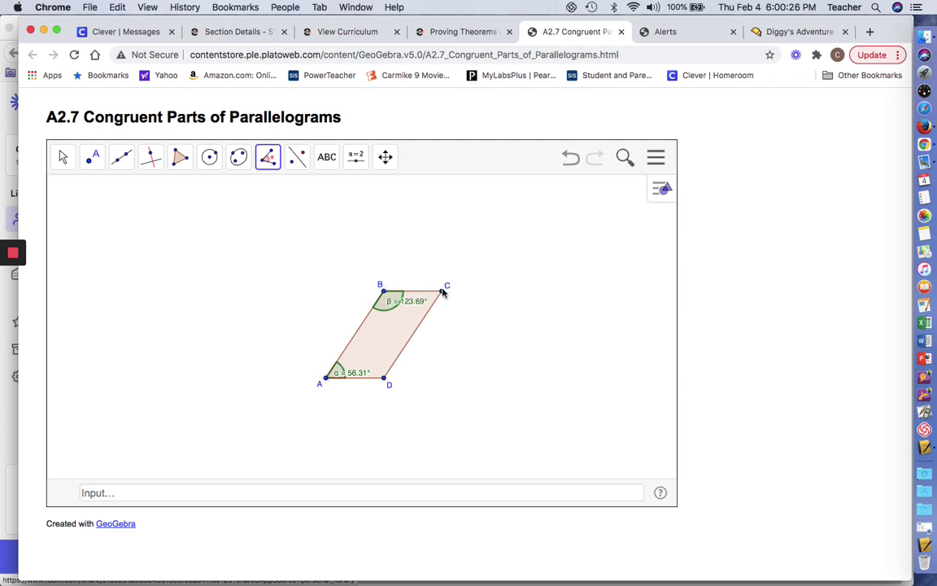
- Measure the angles at C and D, then zoom in and recentre the parallelogram
left_click(383, 290)
left_click(442, 292)
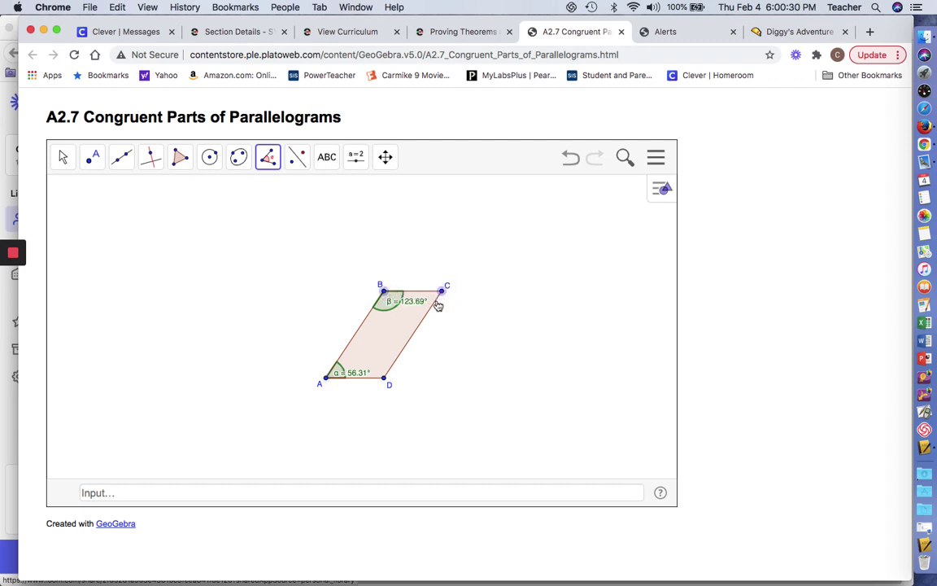
left_click(386, 379)
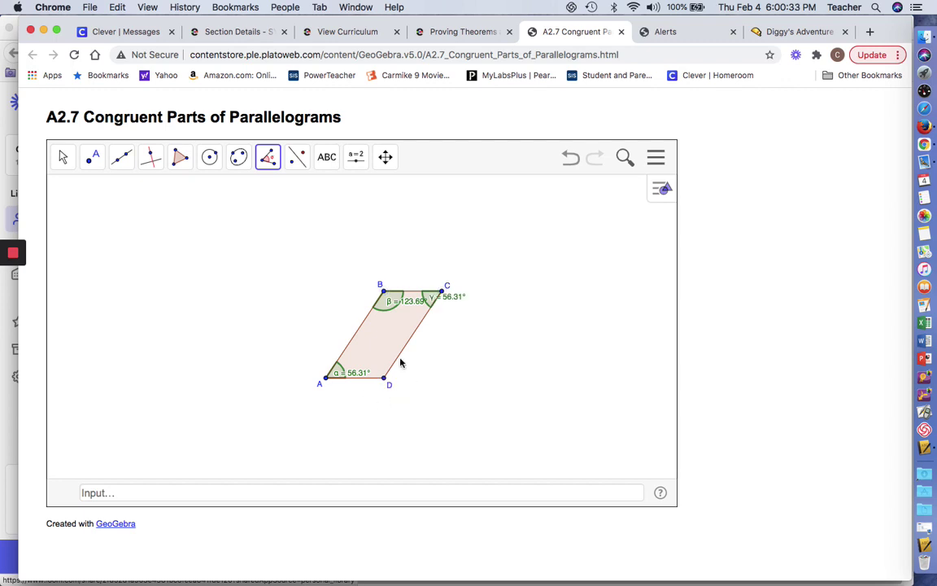
left_click(442, 291)
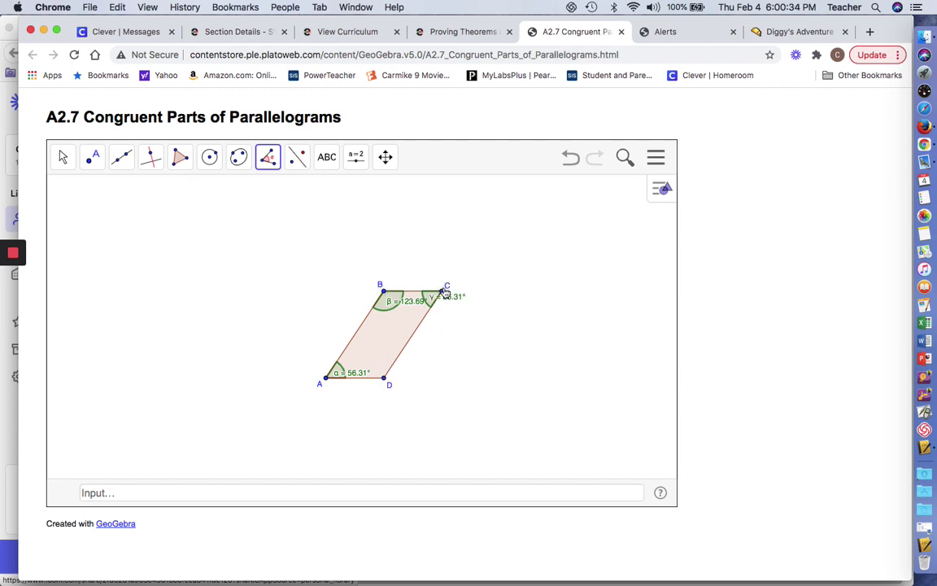
left_click(386, 380)
left_click(327, 379)
scroll(299, 297, "up", 5)
scroll(297, 309, "up", 2)
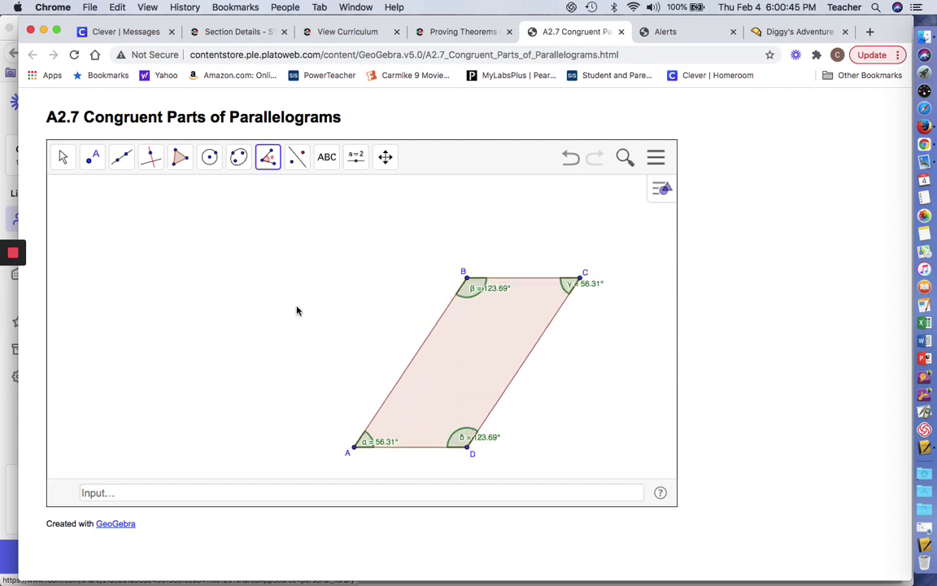
left_click(63, 156)
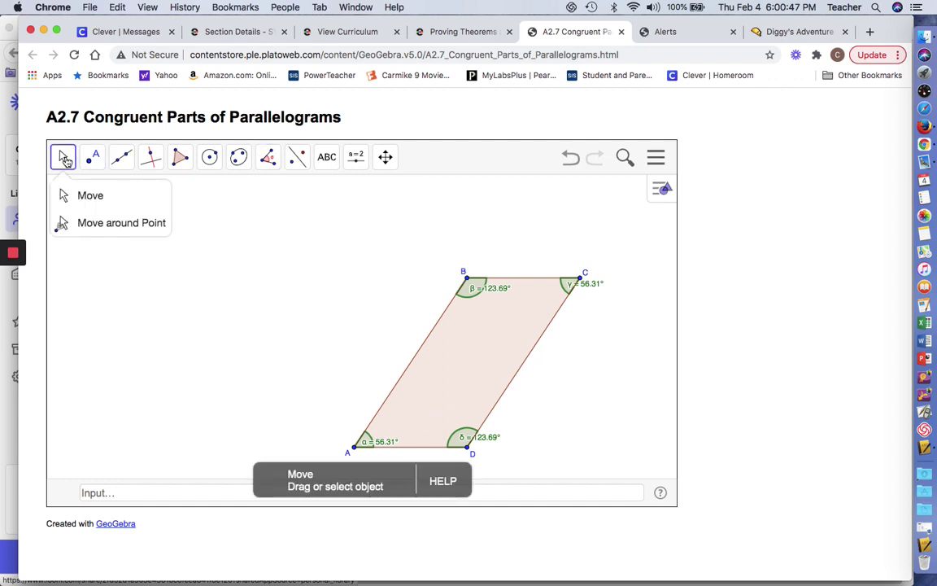
left_click_drag(301, 313, 231, 291)
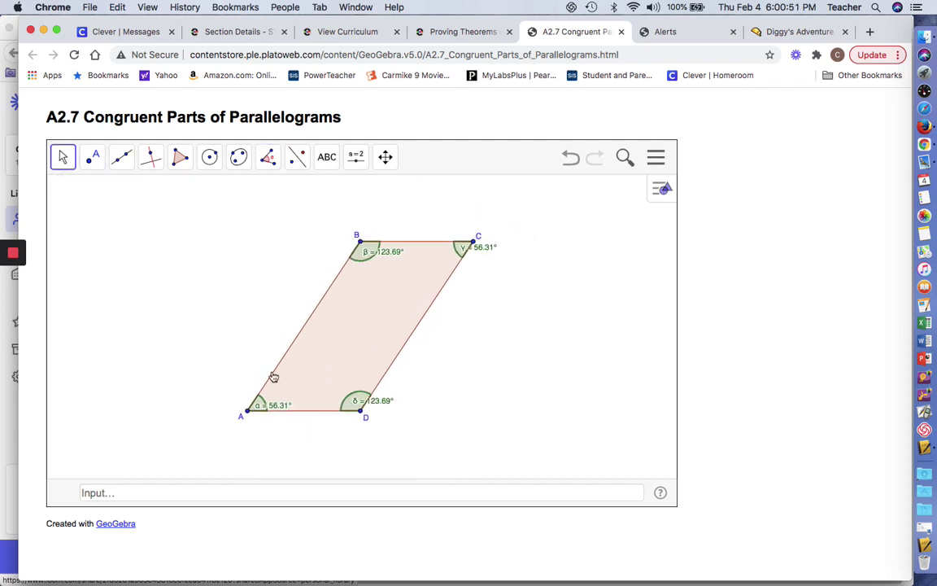
- Fill Question 4's measurements with 56.31, 123.69, 56.31, 123.69 and submit the table
left_click(461, 33)
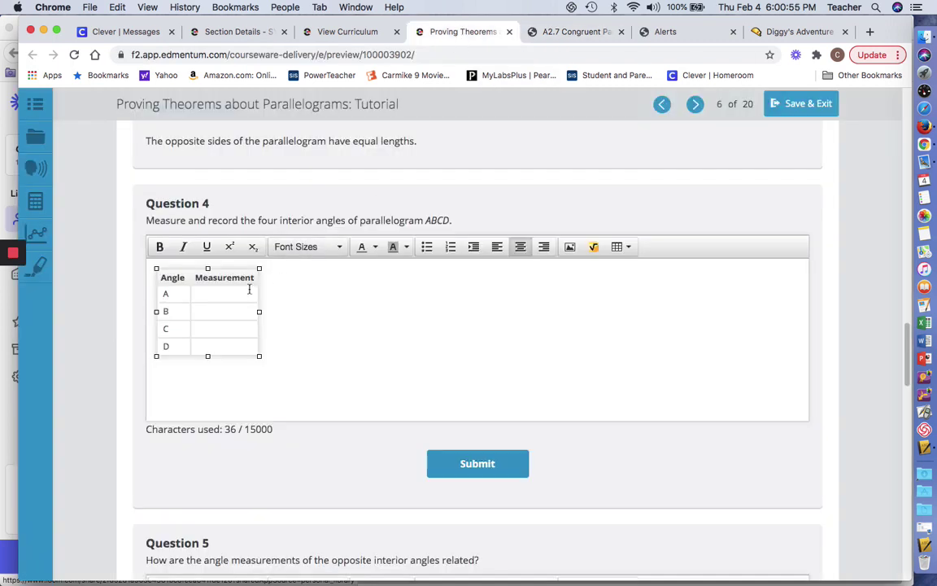
type("56.31 B C 56.31")
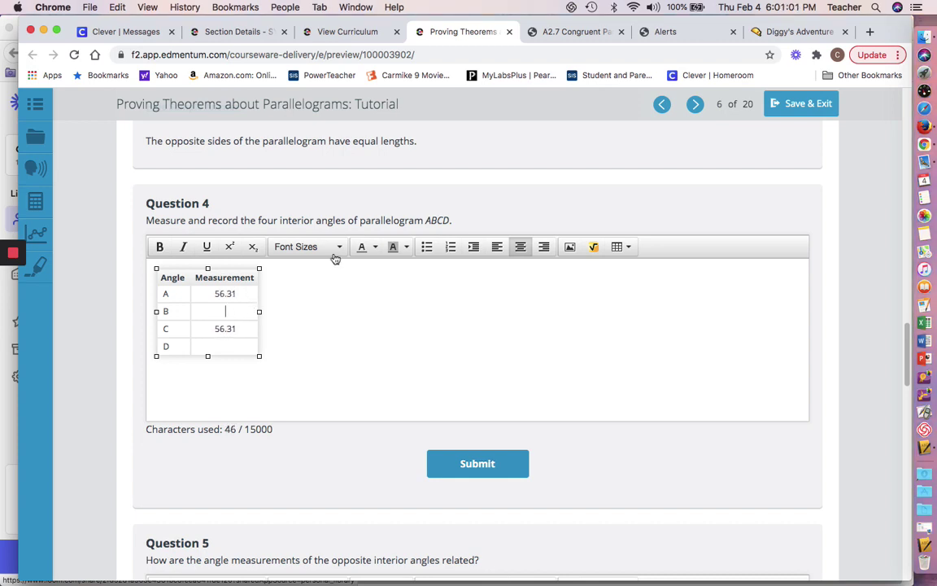
left_click(550, 34)
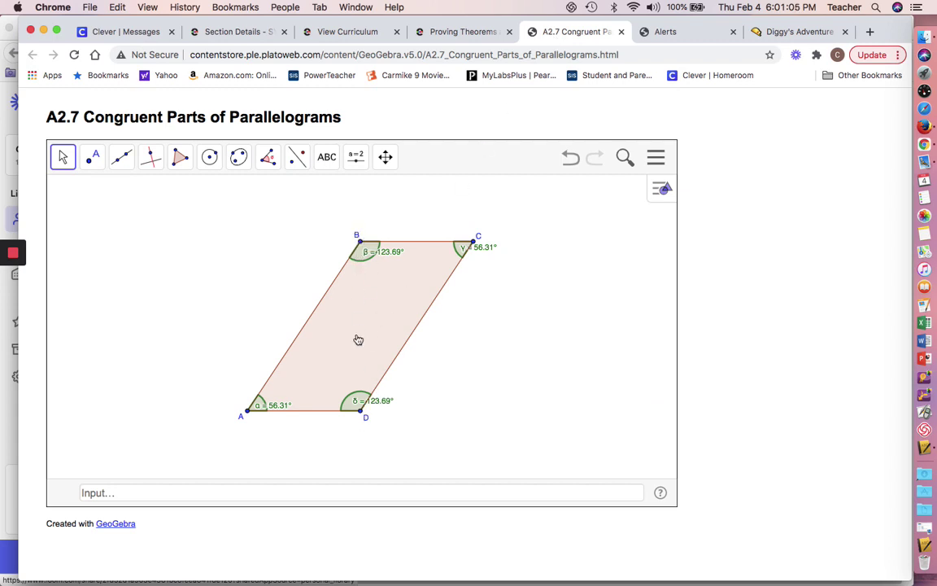
left_click(450, 36)
type("123.69")
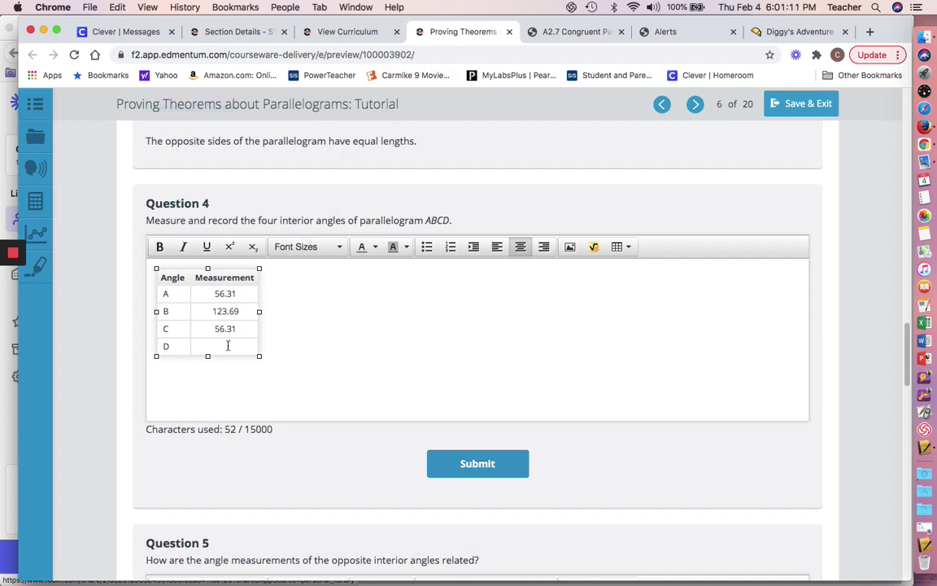
left_click(227, 347)
type("123.69")
left_click(487, 470)
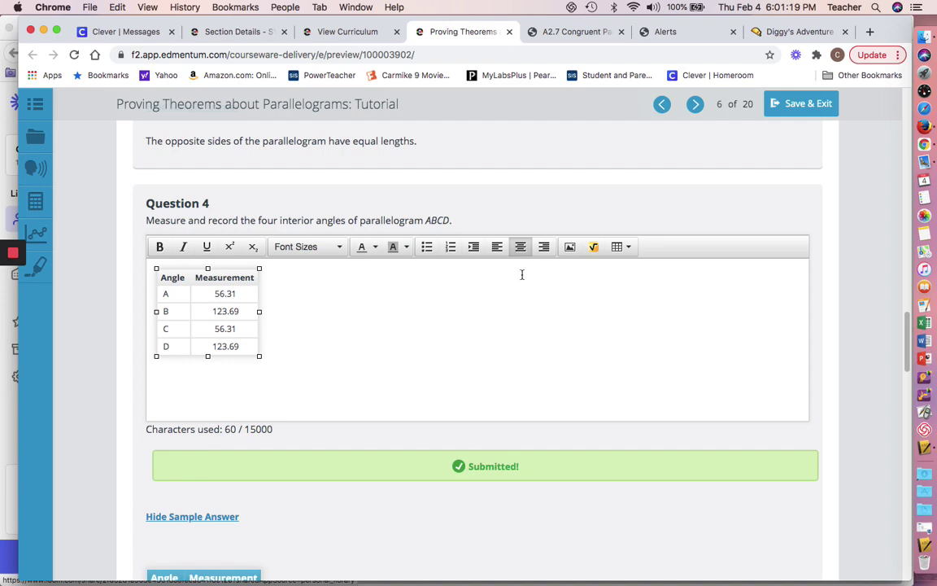
left_click(564, 34)
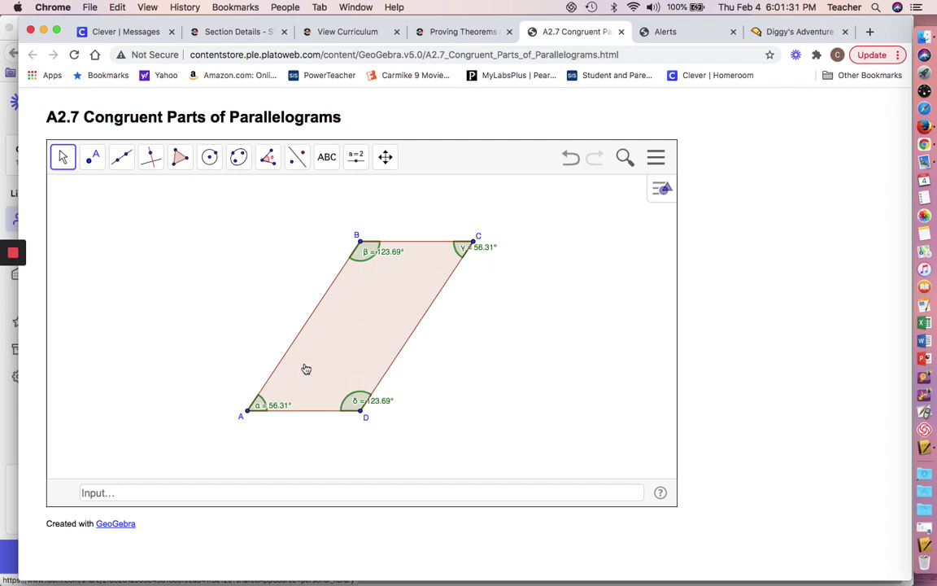
- Return to the Proving Theorems tutorial page and scroll down to Question 5
left_click(461, 32)
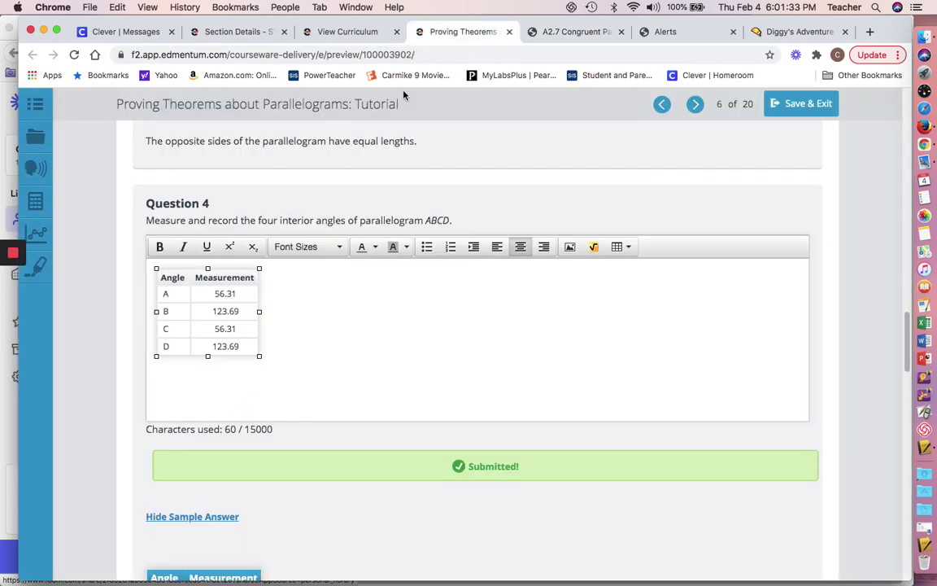
scroll(112, 292, "down", 5)
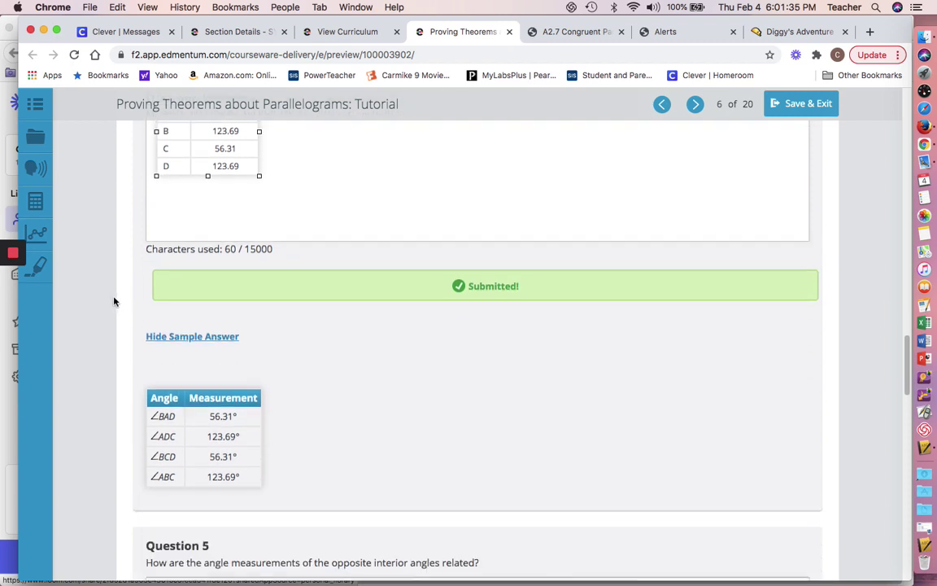
scroll(116, 307, "down", 3)
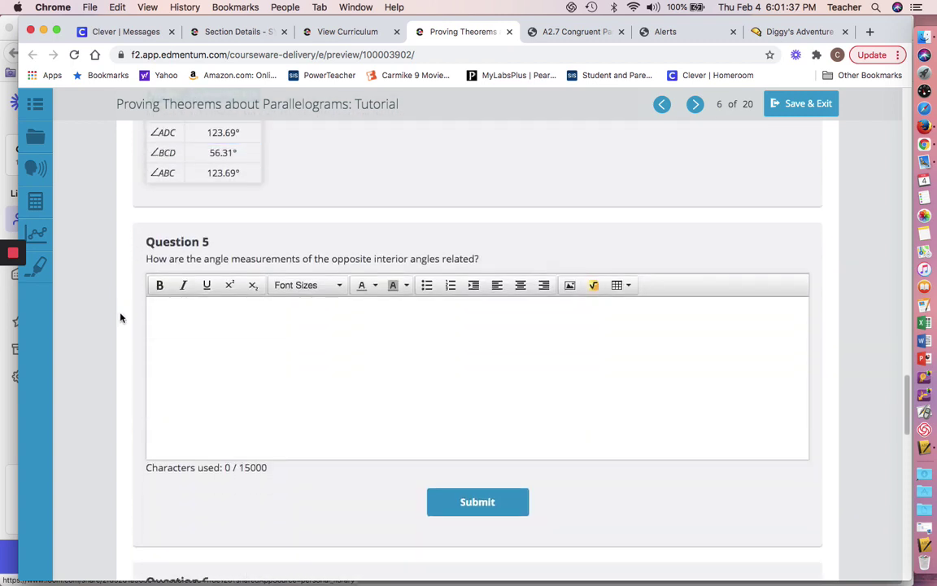
- Answer Question 5 with 'The y are congruent', submit it, and scroll to Question 6
left_click(267, 342)
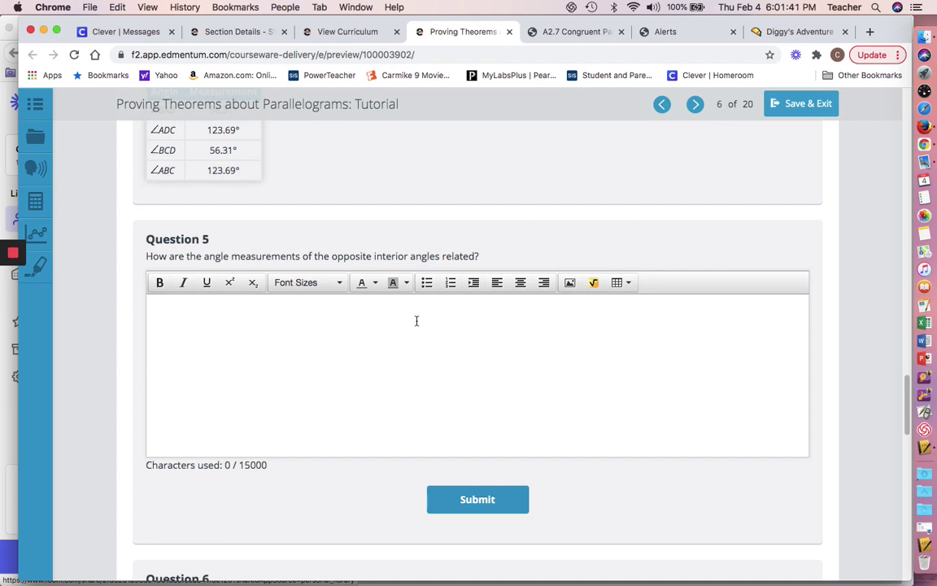
type("The y are congruent.")
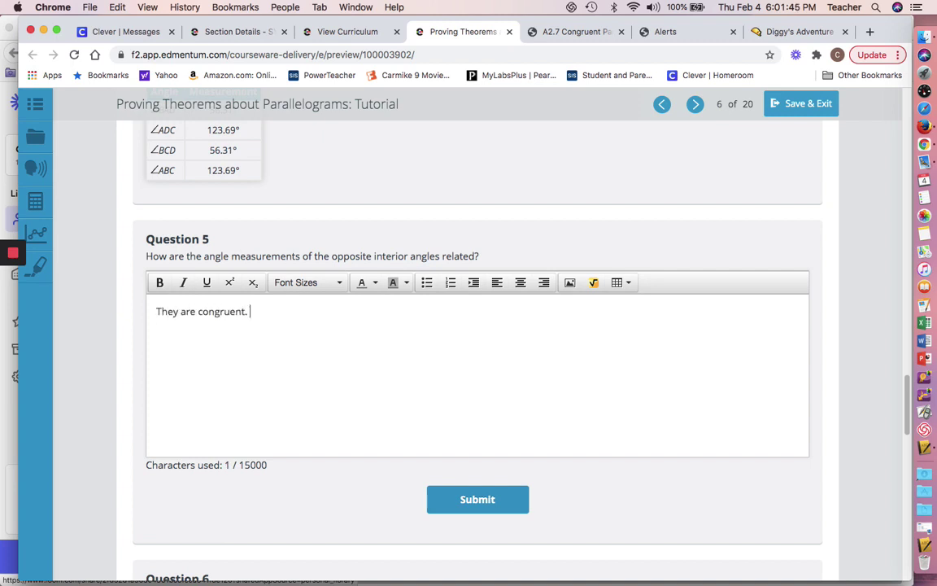
left_click(468, 499)
scroll(366, 454, "down", 5)
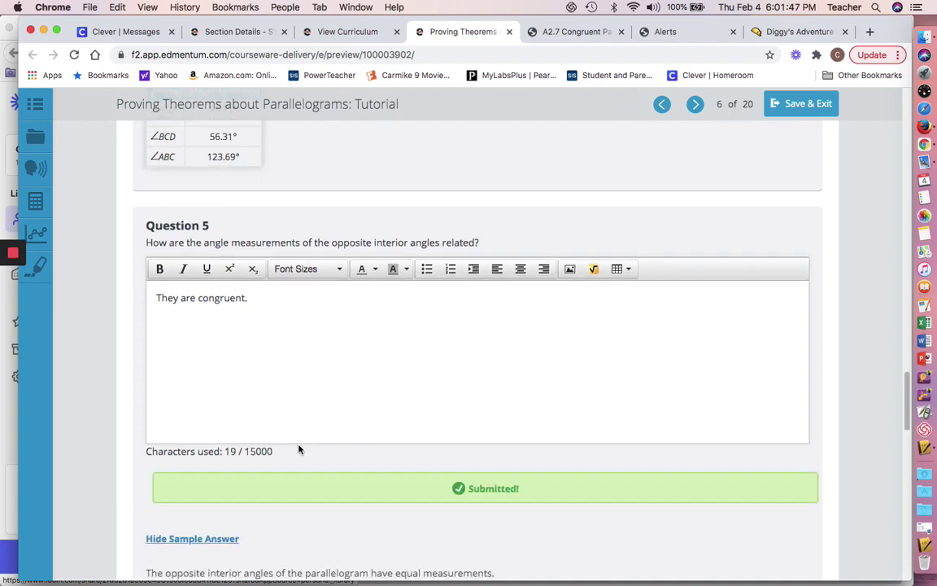
scroll(212, 418, "down", 4)
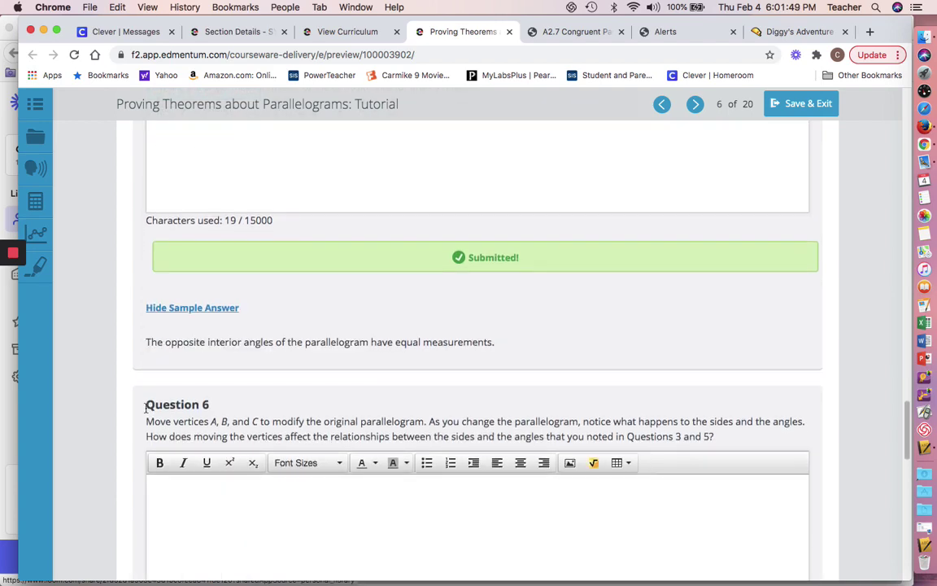
scroll(140, 415, "down", 3)
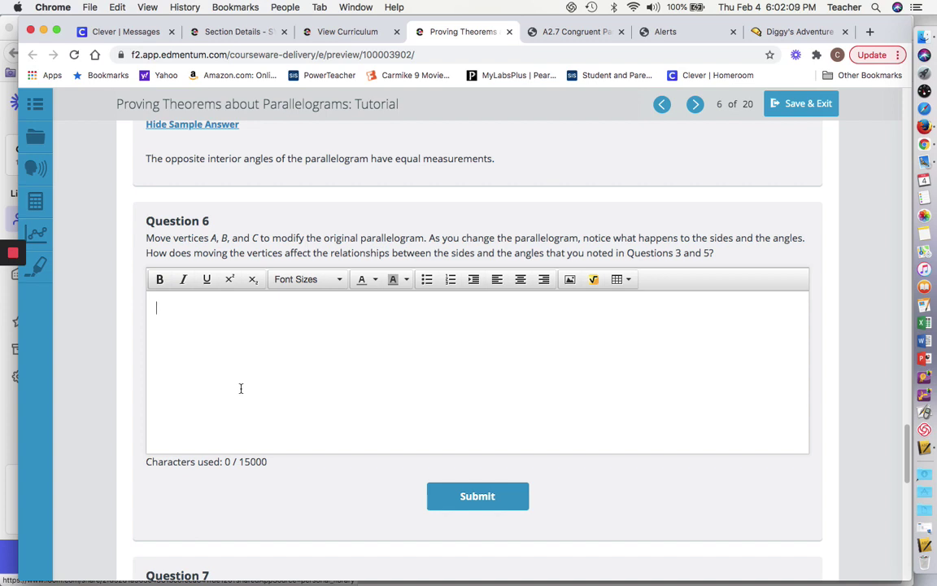
- With the Move tool, drag vertices A and B to reshape ABCD into angles 113.9° and 66.1°
left_click(570, 32)
left_click(63, 157)
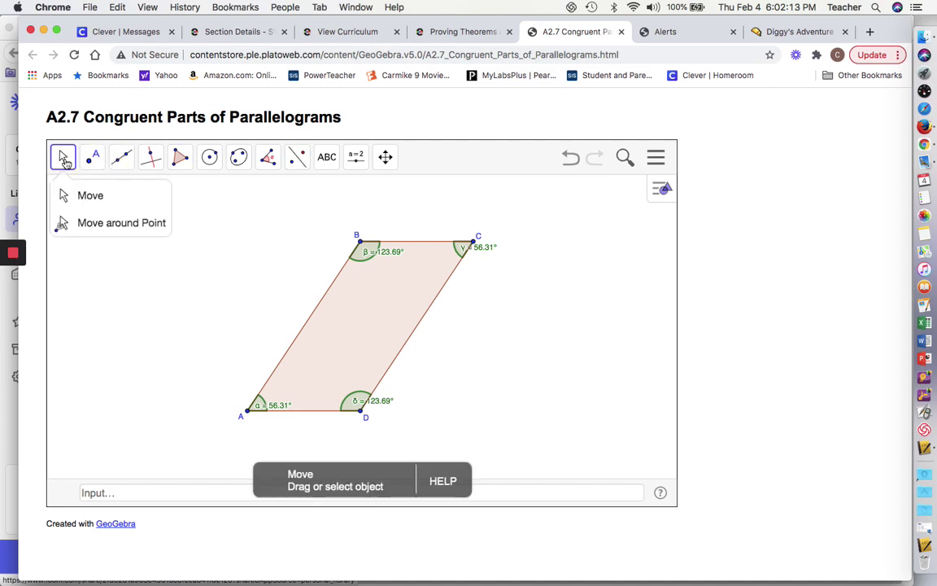
left_click(77, 197)
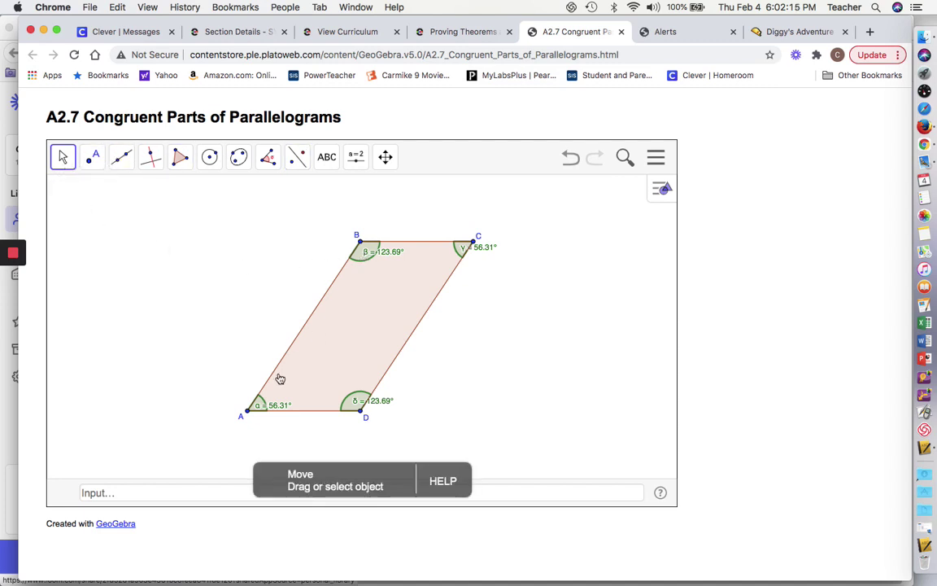
left_click_drag(250, 415, 189, 362)
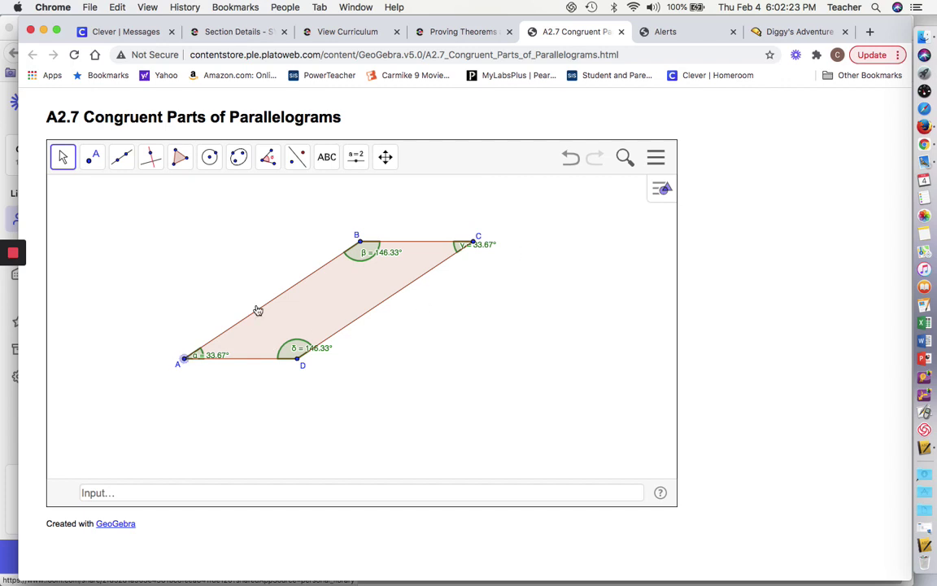
left_click_drag(366, 243, 131, 257)
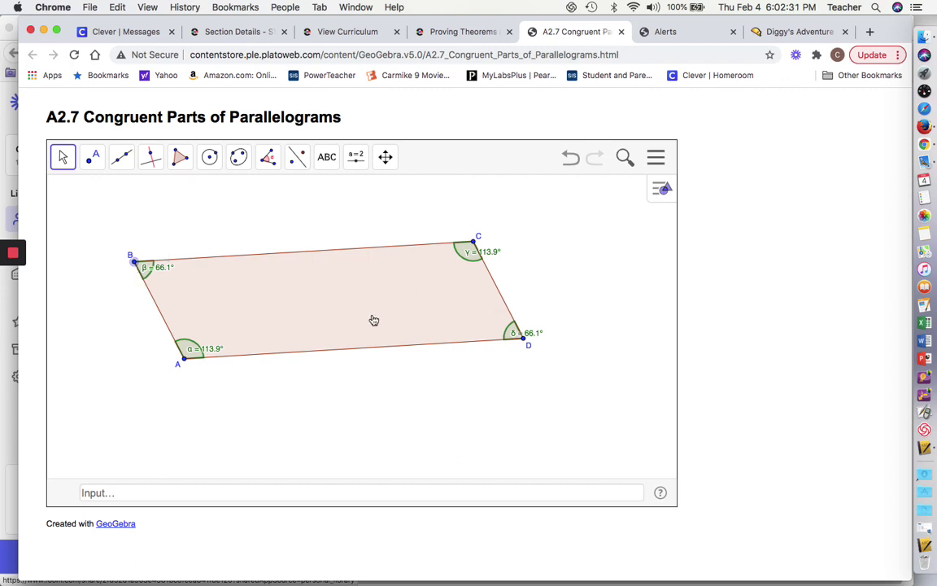
- Answer Question 6 with 'does not change the relationship' and submit it
left_click(462, 32)
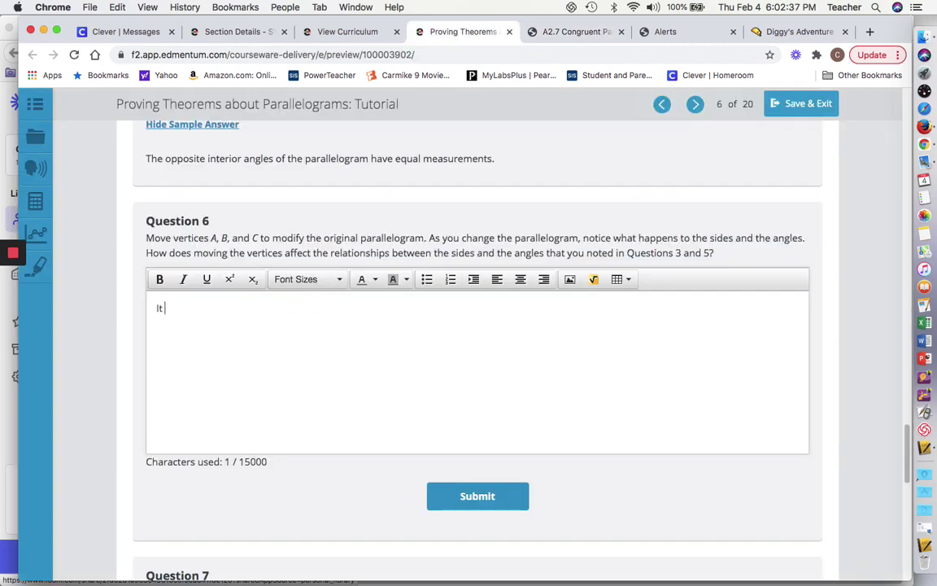
type("does not change ")
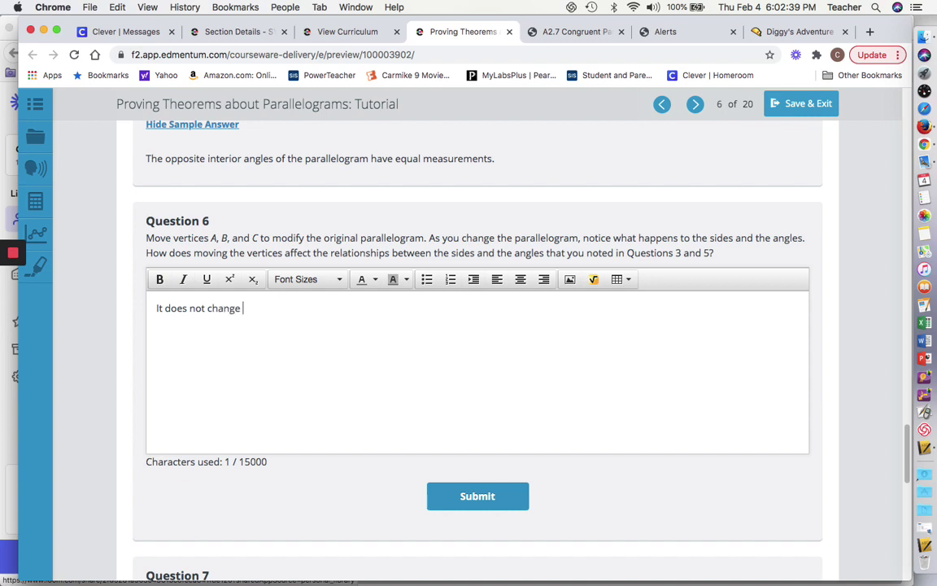
type("the relationship.")
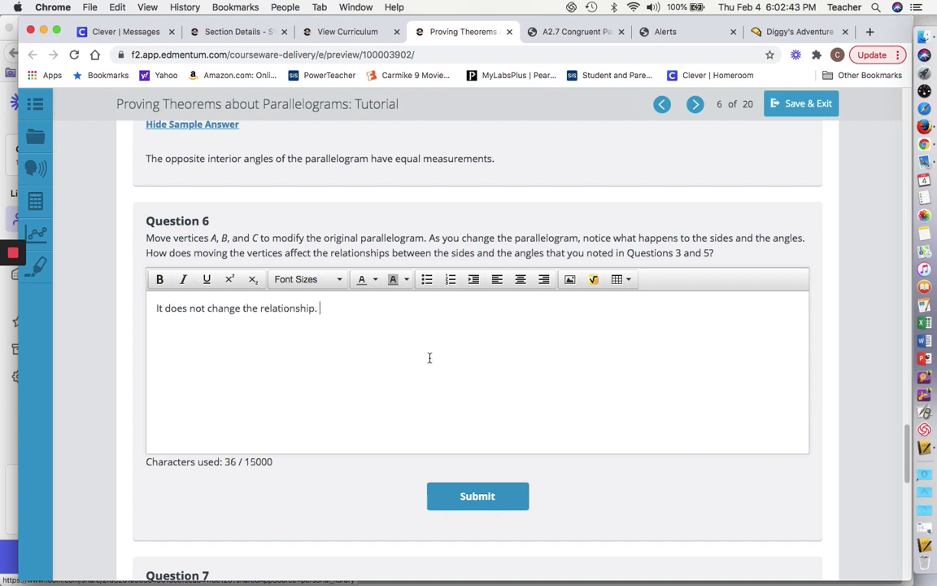
left_click(477, 496)
- Scroll down to Question 7 and place the cursor in its answer box
scroll(114, 396, "down", 5)
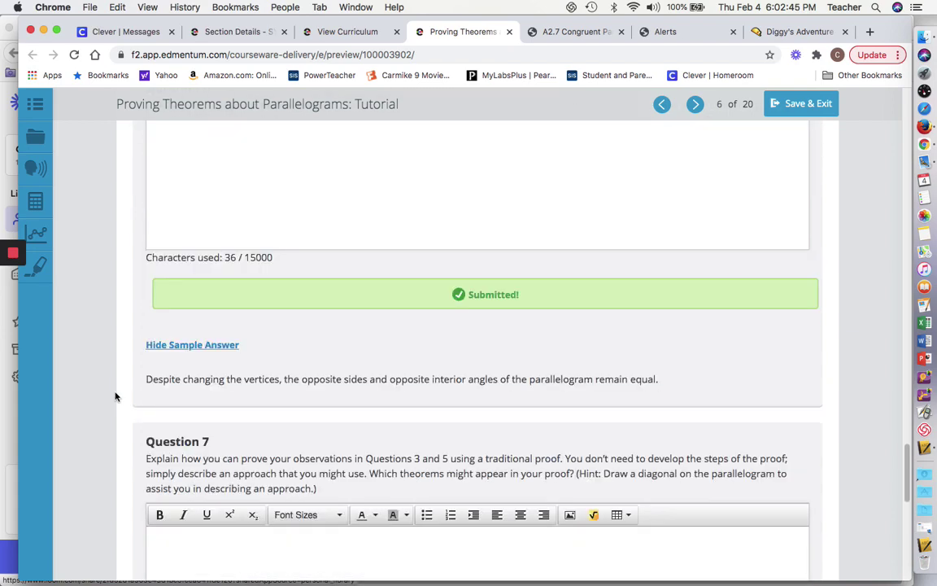
scroll(115, 396, "down", 3)
scroll(115, 397, "down", 1)
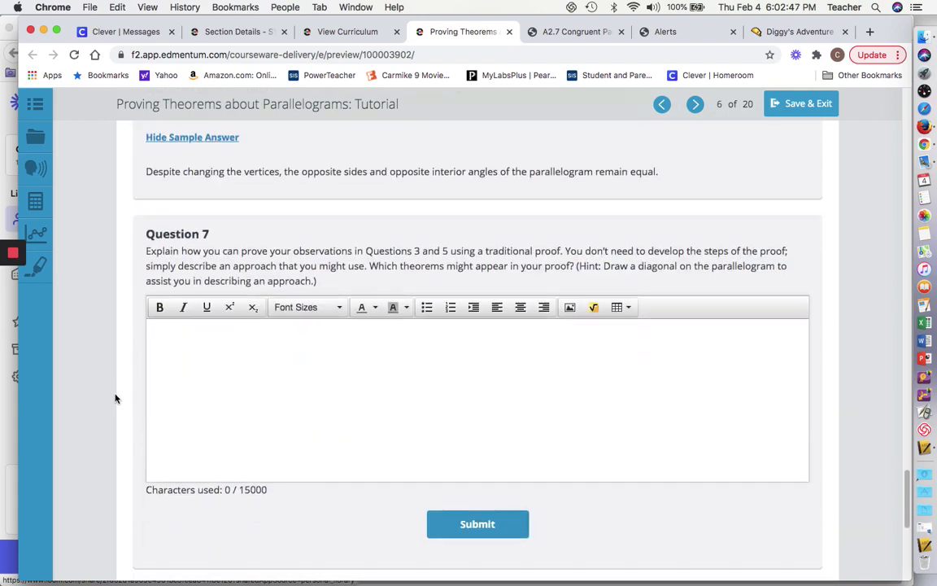
left_click(252, 400)
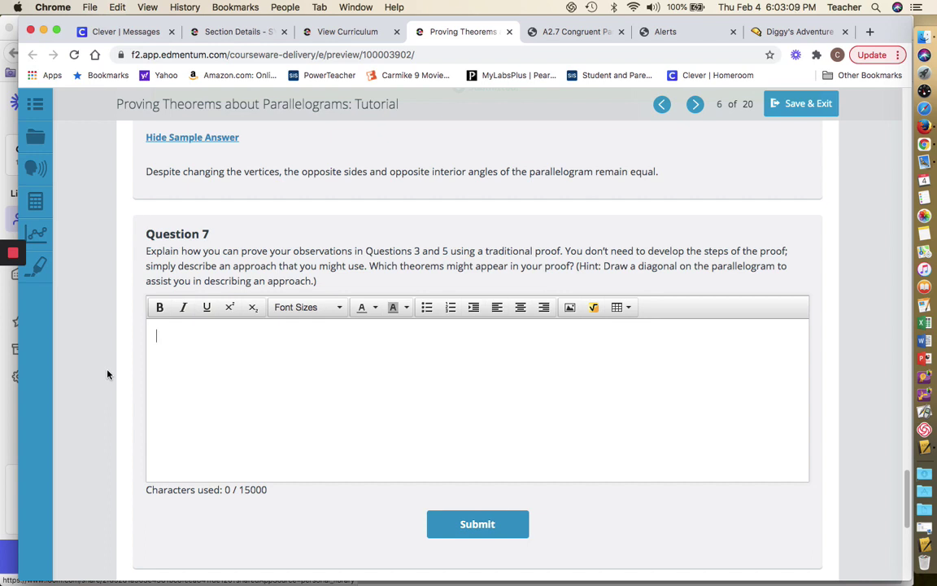
- Undo the vertex moves and all angle markings to restore the plain original parallelogram ABCD
left_click(535, 32)
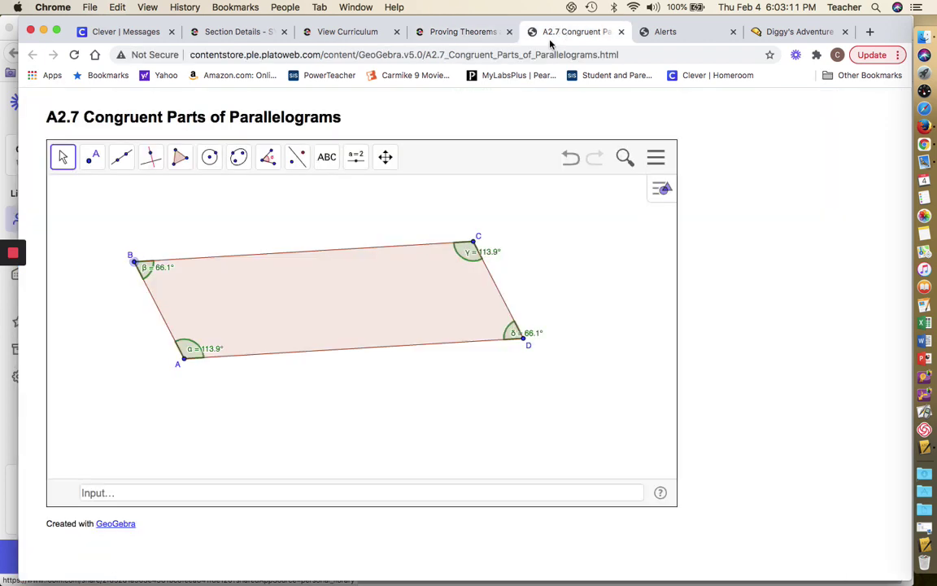
left_click(570, 160)
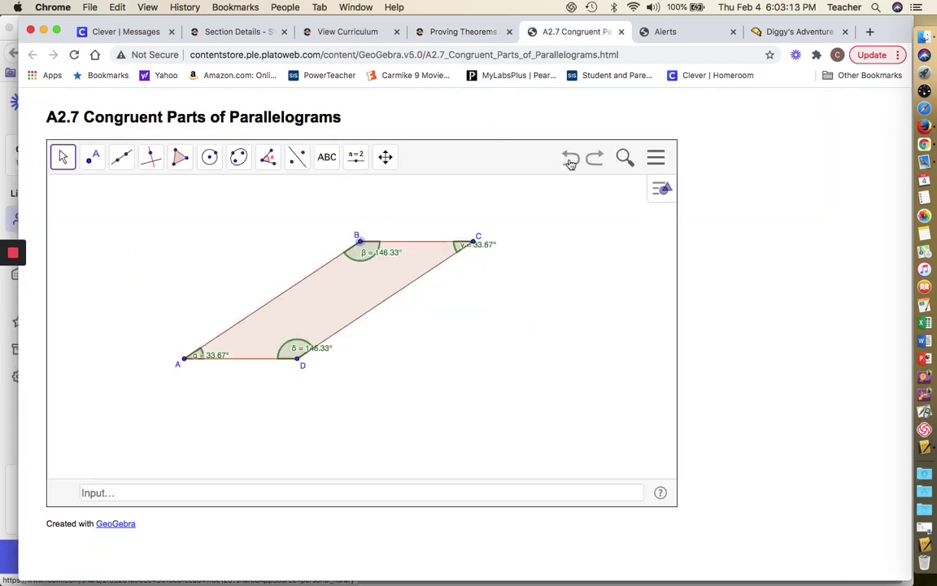
left_click(570, 160)
left_click(570, 159)
left_click(571, 161)
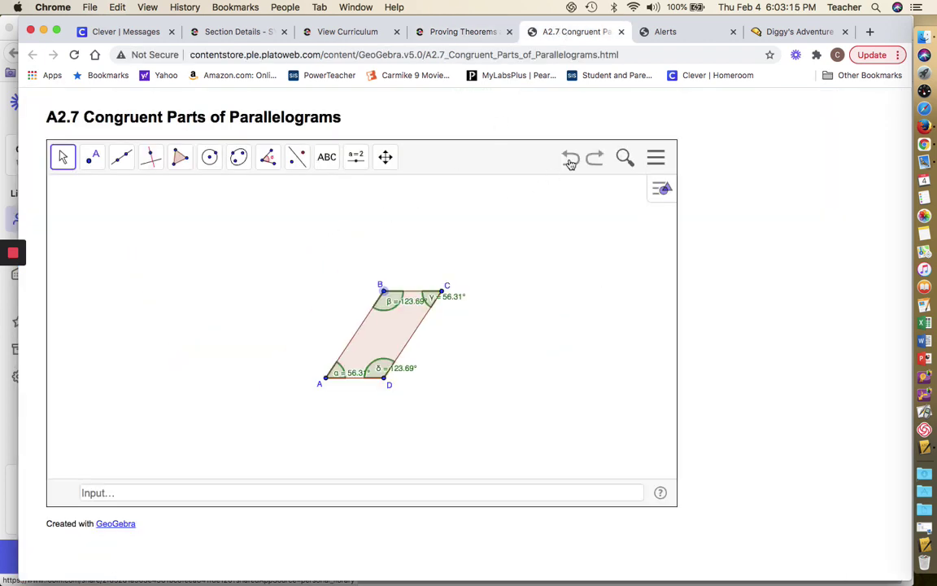
left_click(571, 161)
left_click(570, 161)
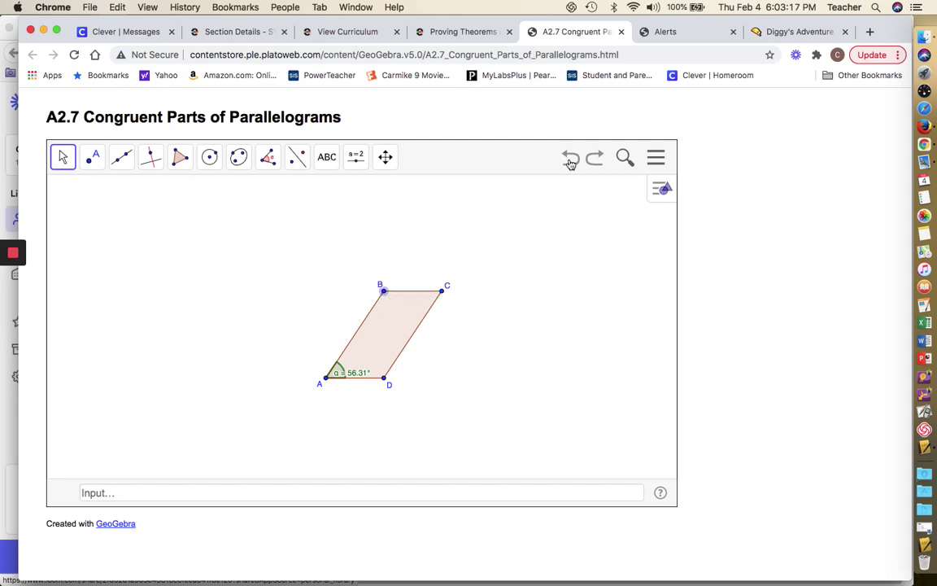
left_click(569, 162)
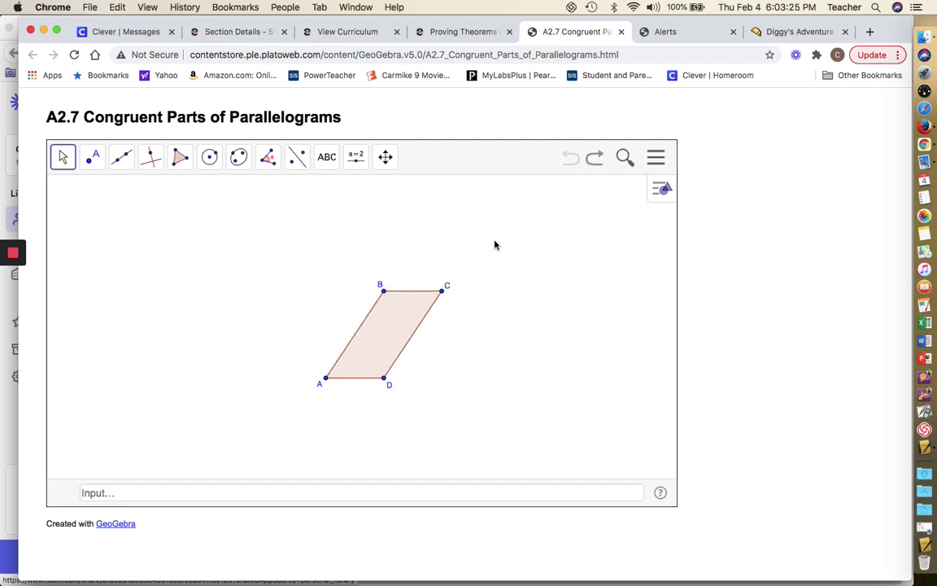
- Zoom in on the parallelogram and draw segment BD from B to D
scroll(387, 272, "up", 5)
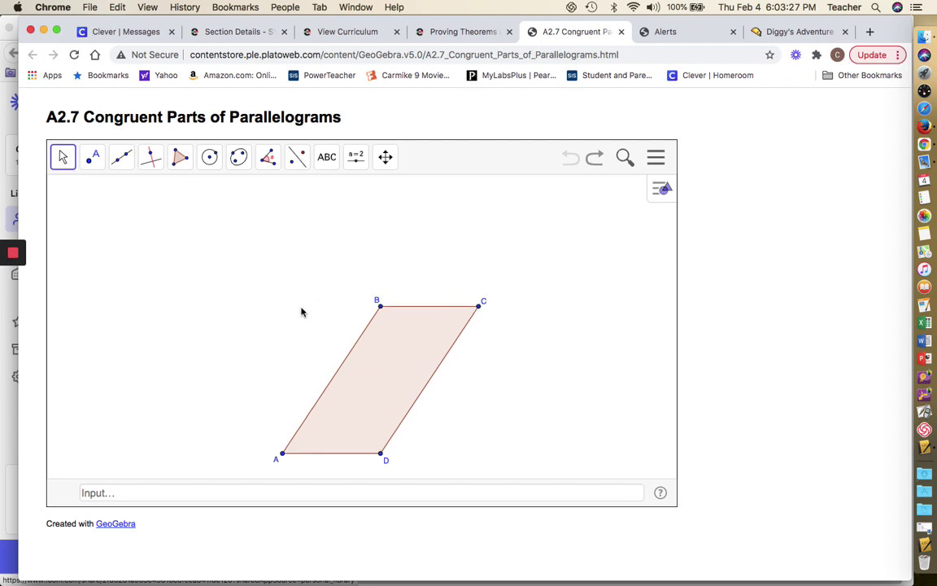
left_click_drag(294, 314, 293, 259)
left_click(121, 156)
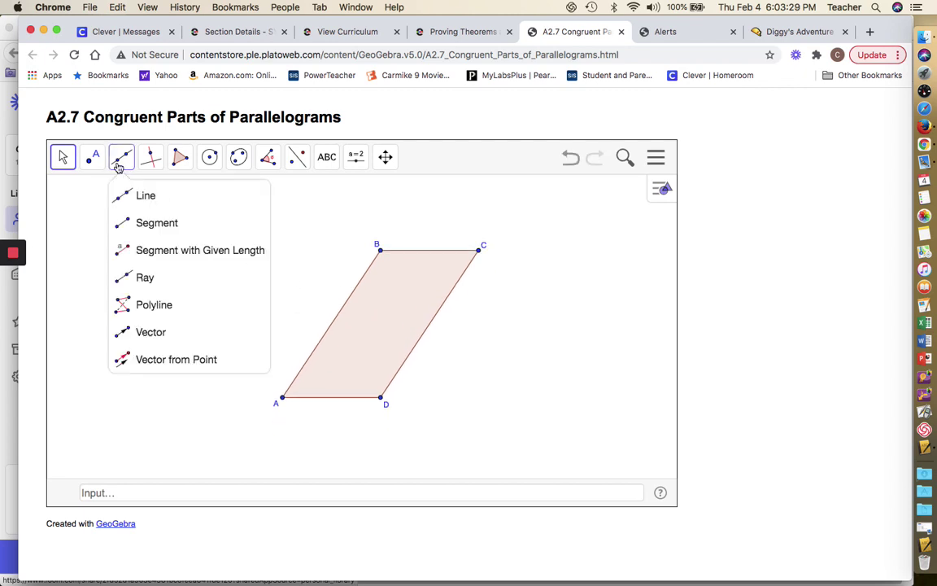
left_click(149, 223)
left_click(380, 250)
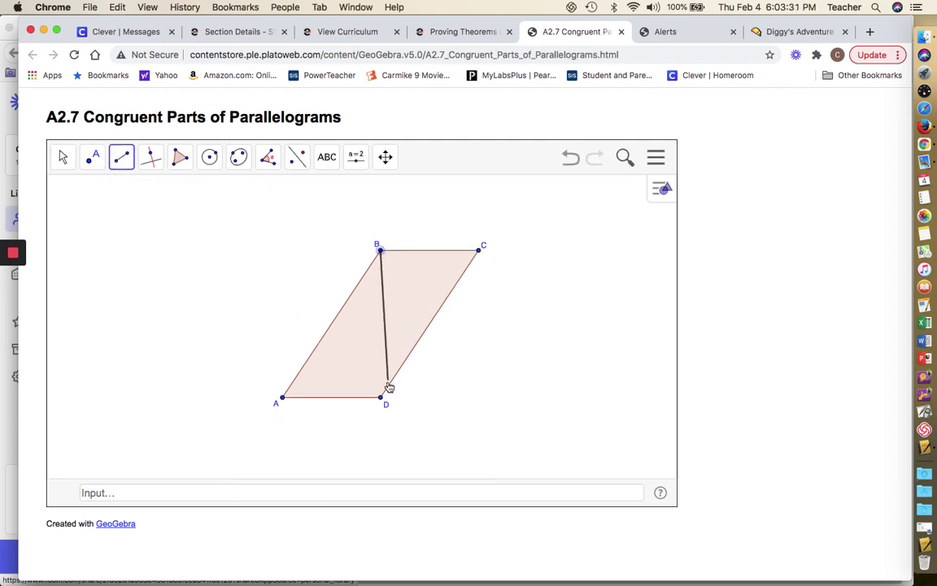
left_click(382, 398)
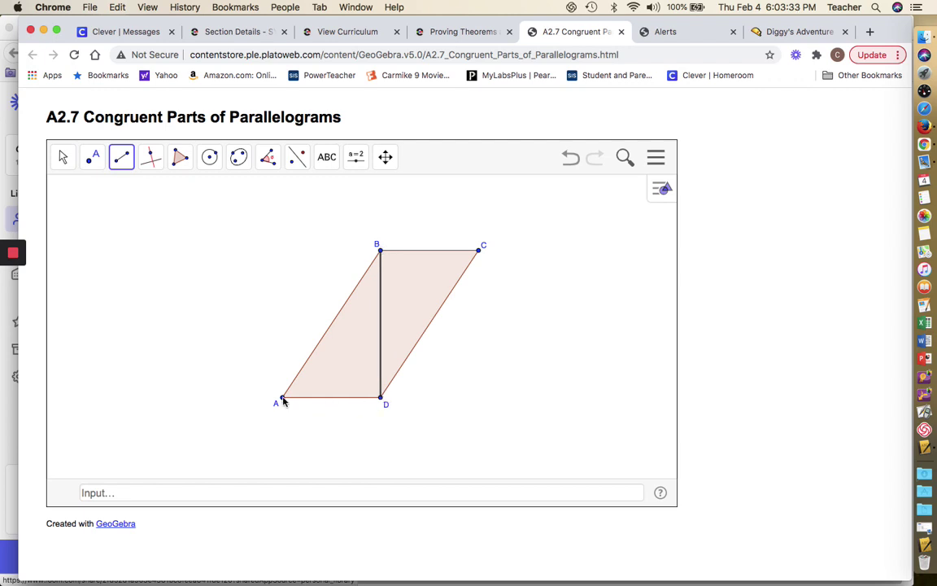
- Draw diagonal AC, check Question 7, then undo AC so only BD remains
left_click(282, 397)
left_click(478, 251)
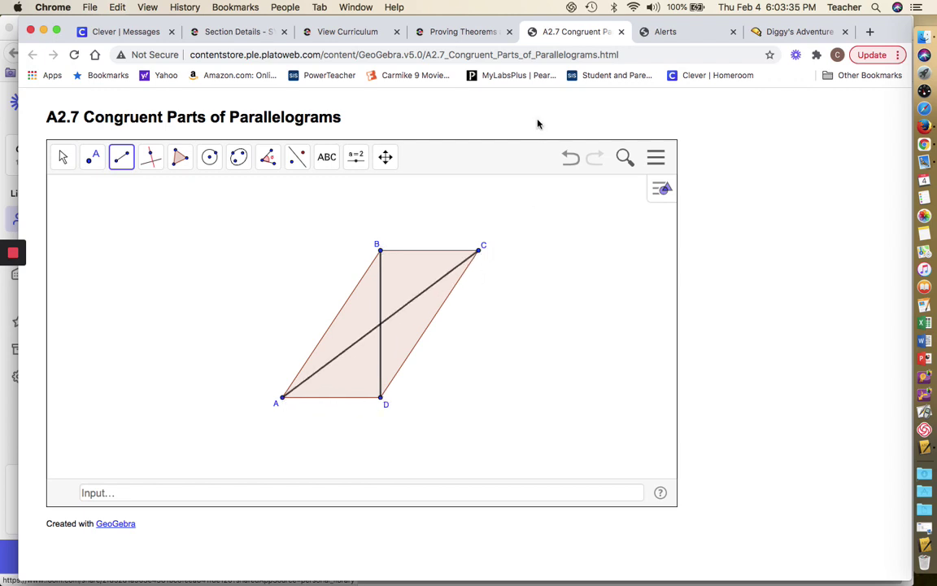
left_click(461, 32)
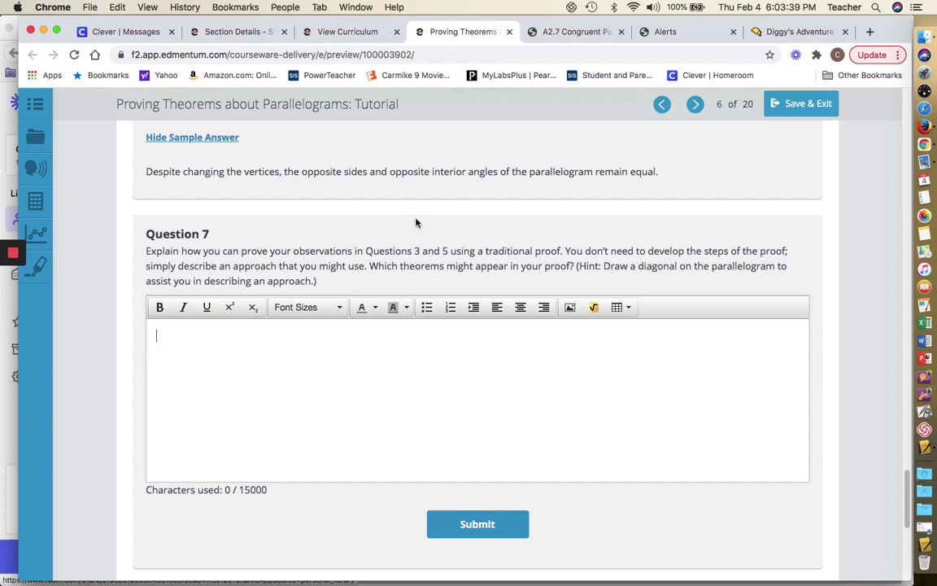
left_click(573, 31)
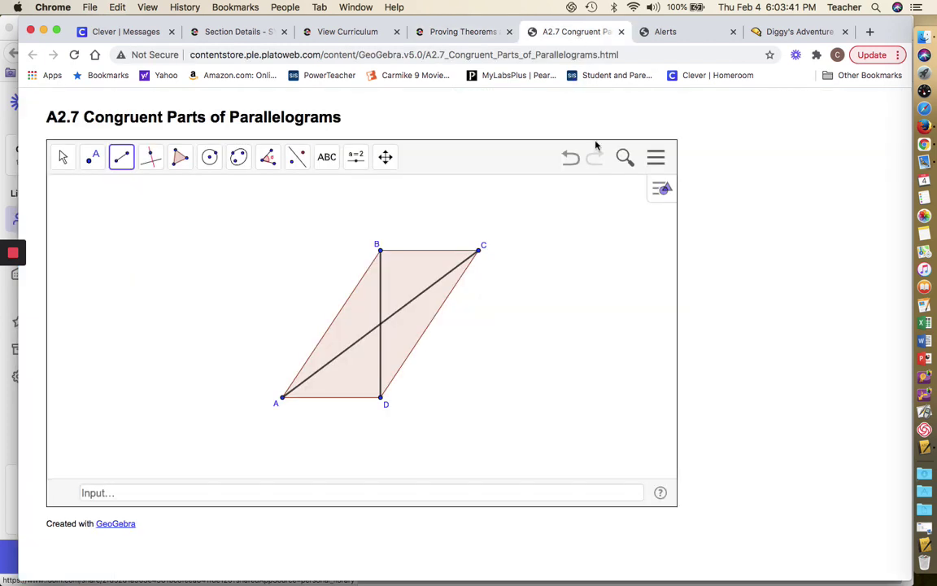
left_click(571, 157)
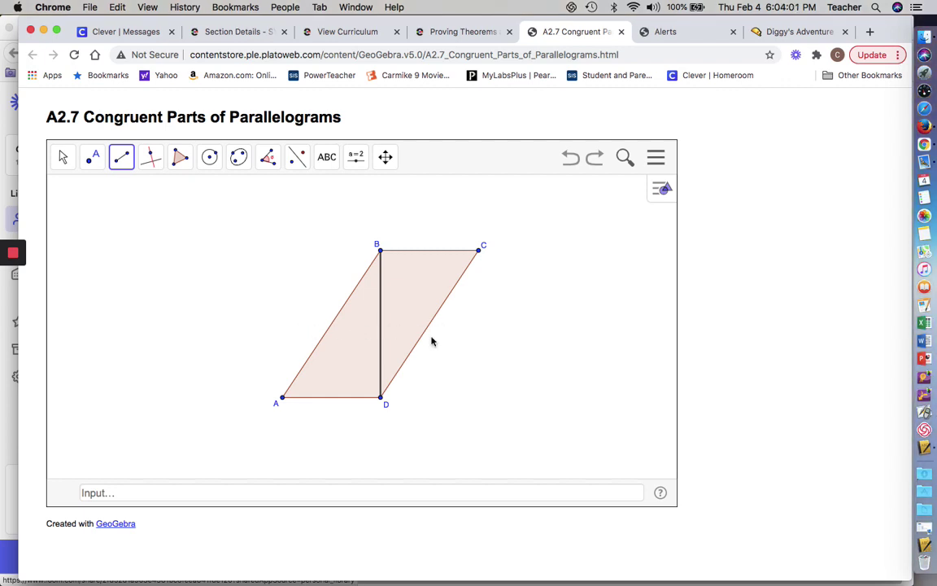
- Type the Question 7 explanation: the diagonal forms two triangles congruent by SSS, sharing the diagonal
left_click(489, 33)
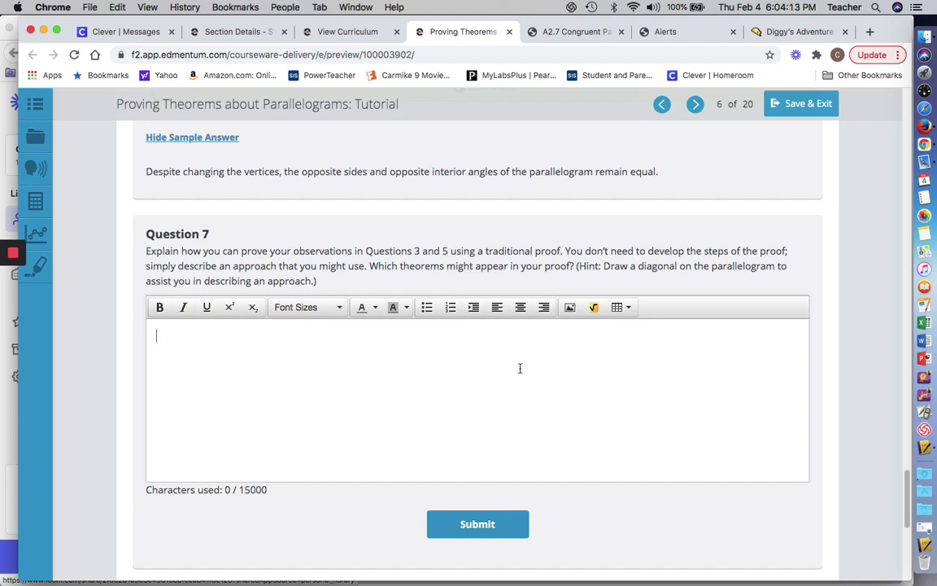
type("2 triangles are formed")
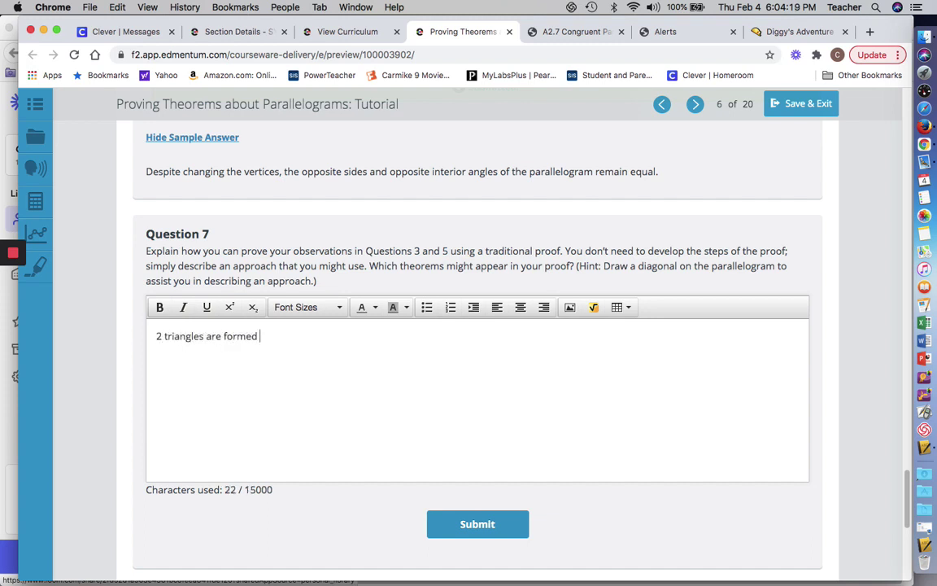
type(" with the diagonal")
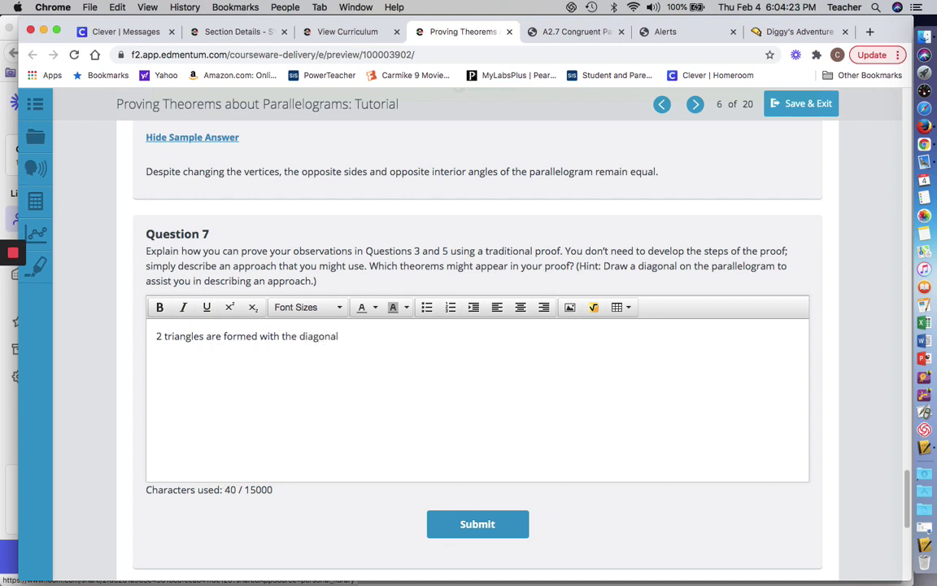
type(". The 2 triangles can be p")
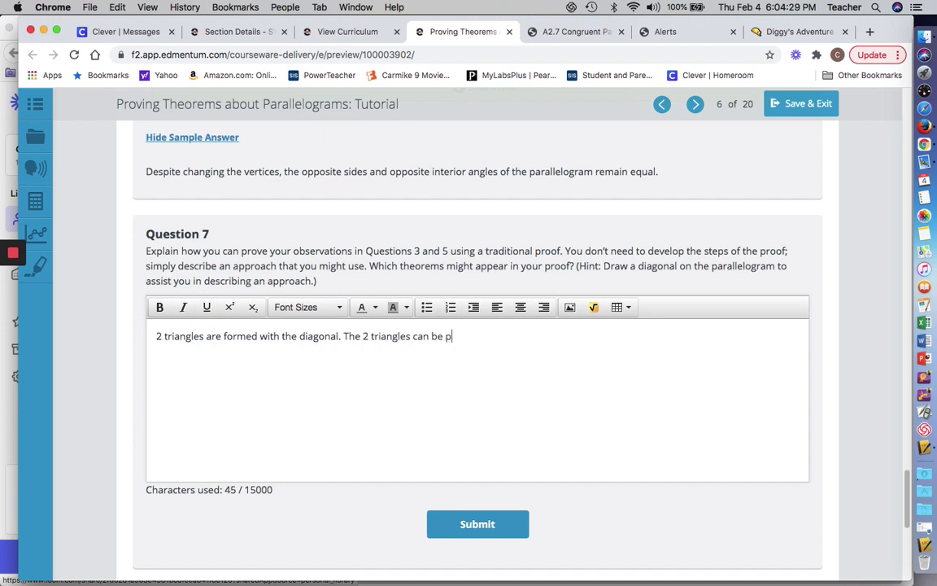
type("roven congruent by SSS")
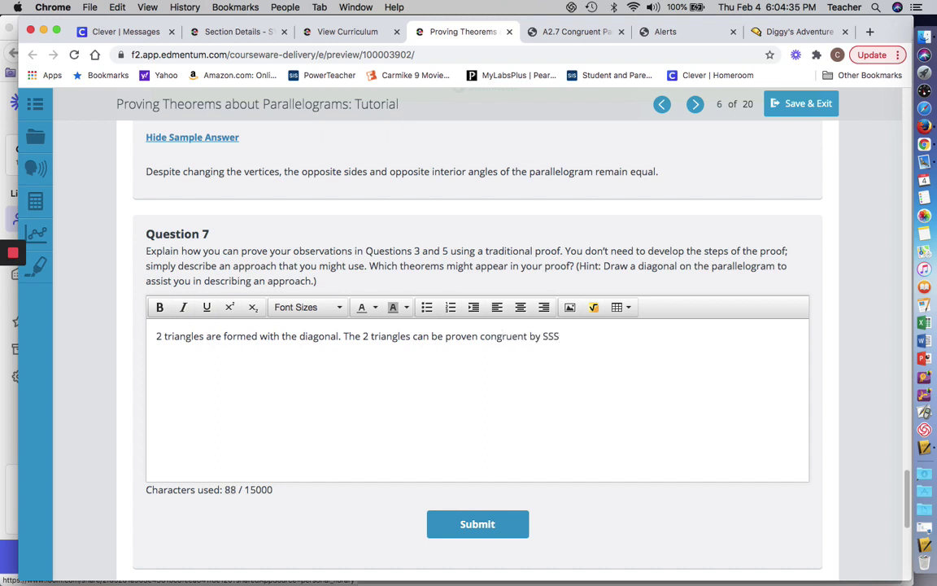
type(" because opposite sides are congruent and the")
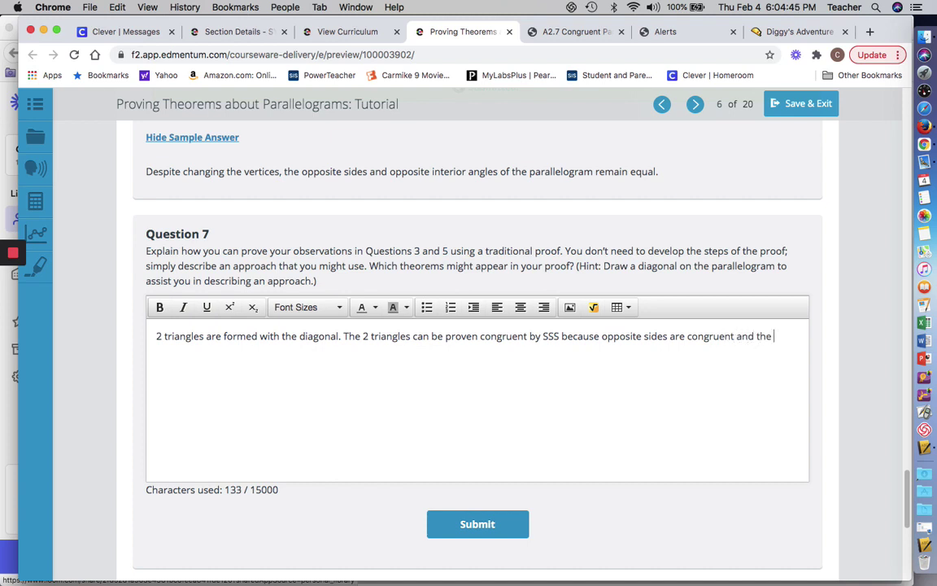
type(" diagonal for both ti")
key("BackSpace")
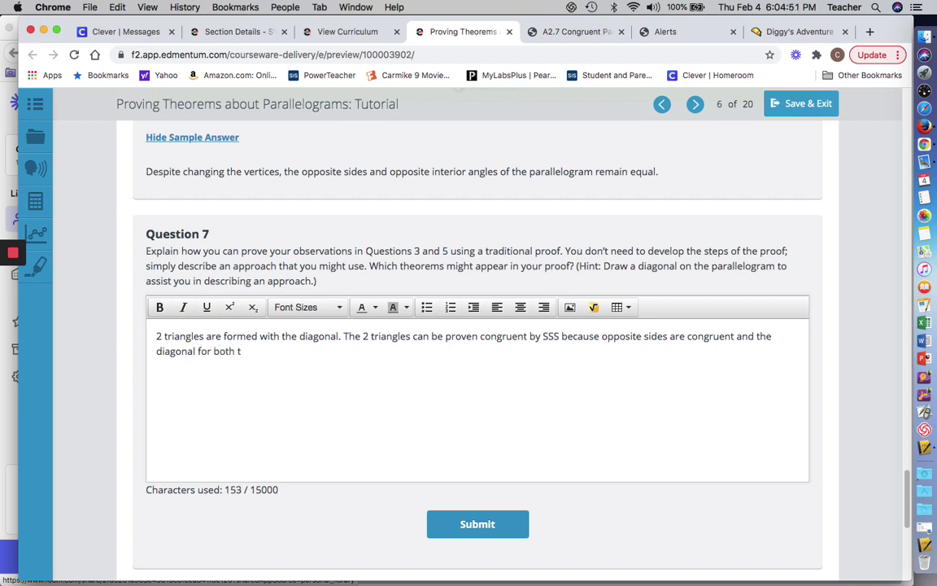
type("rie")
type("angles is the ")
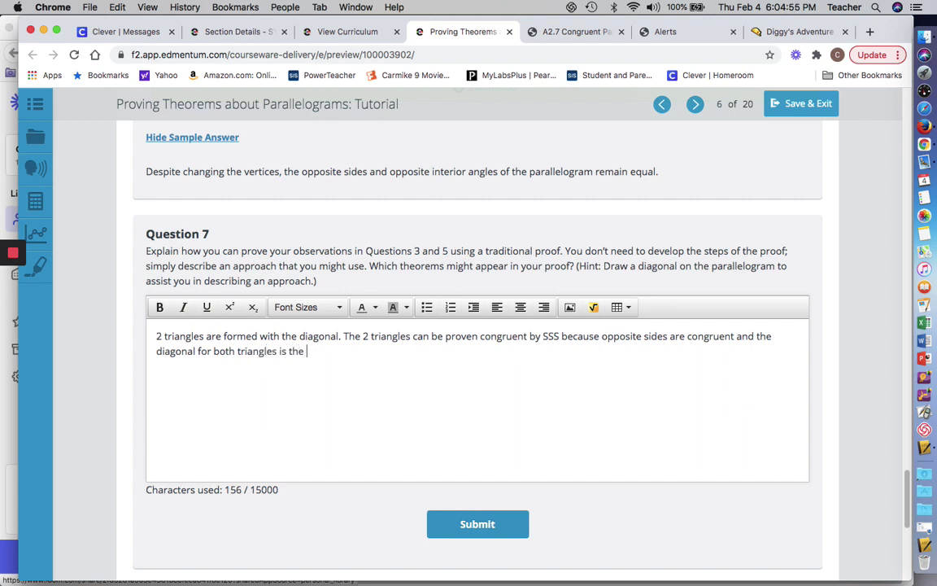
type("same side.")
scroll(600, 380, "down", 3)
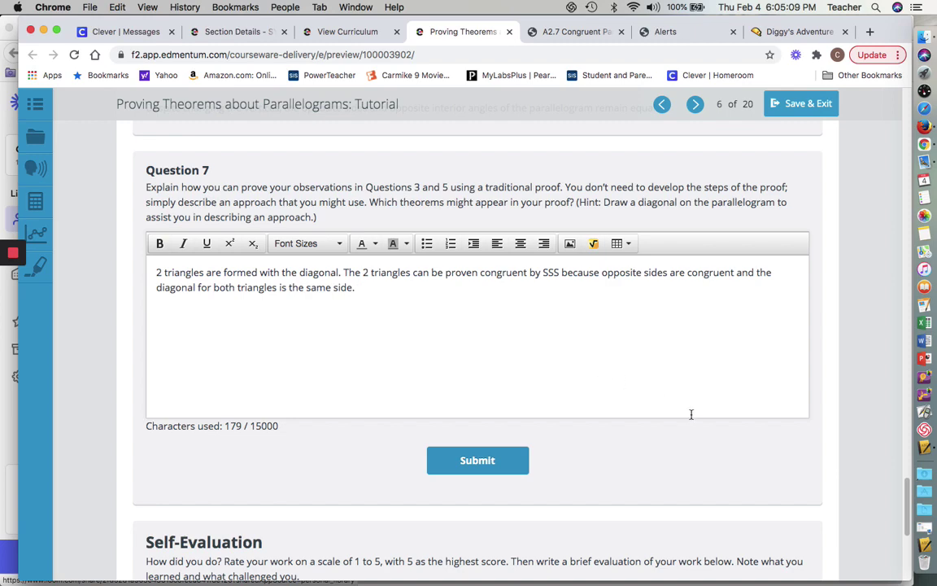
- Submit the Question 7 answer and scroll down to the Self-Evaluation section
left_click(510, 464)
scroll(510, 467, "down", 5)
scroll(510, 467, "down", 2)
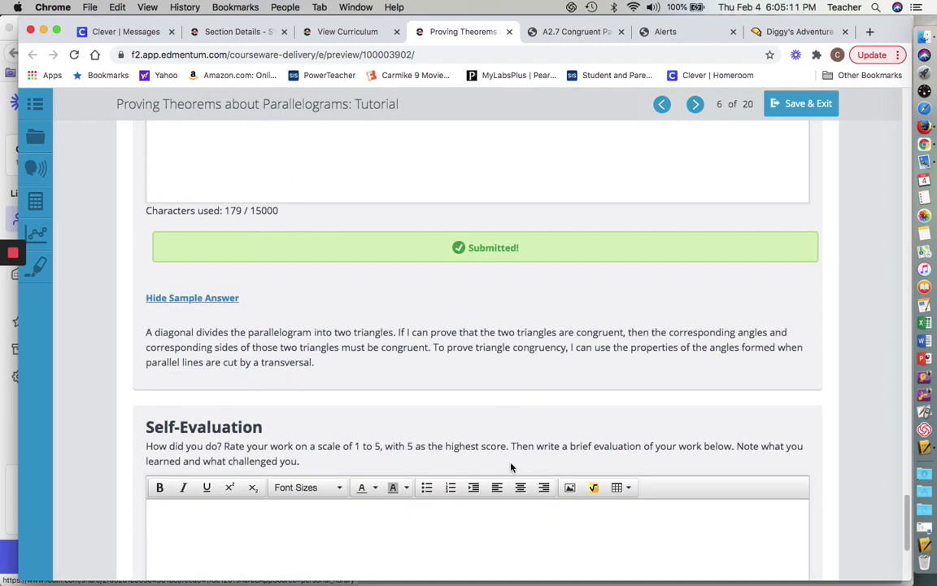
scroll(334, 429, "down", 1)
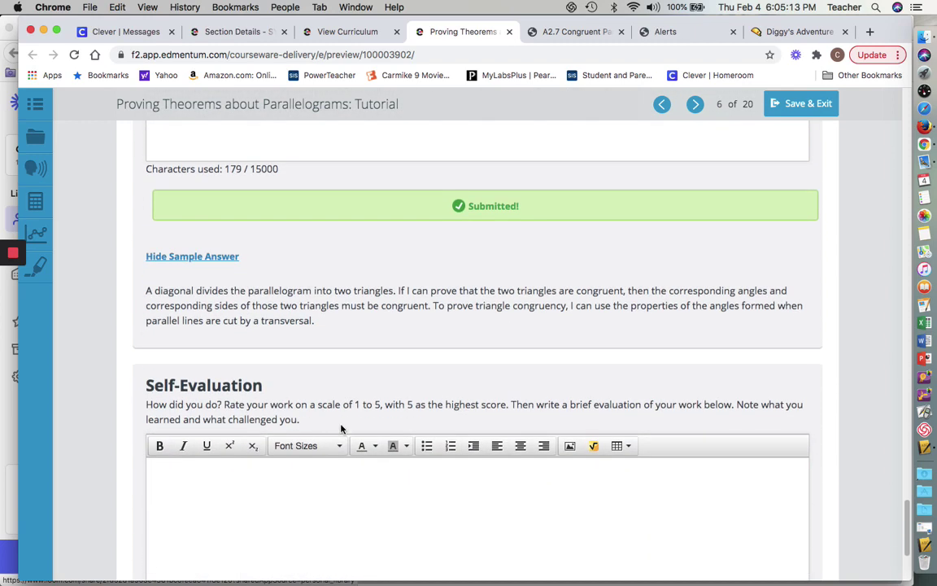
scroll(341, 427, "down", 2)
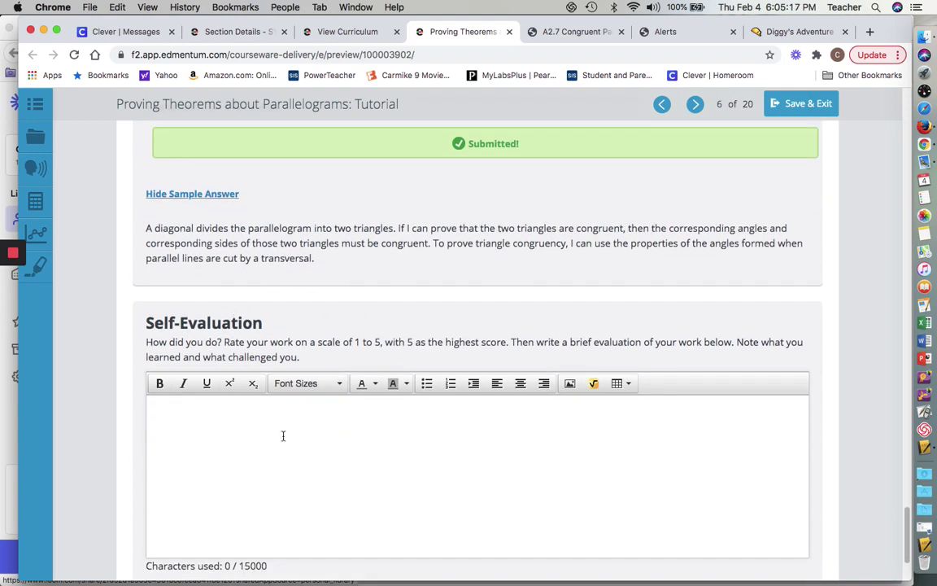
scroll(284, 436, "down", 1)
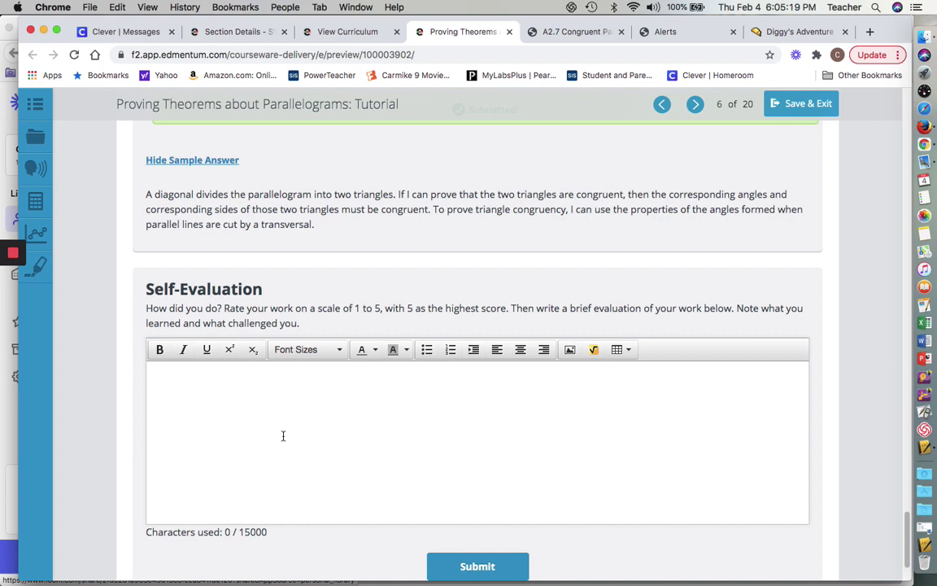
- Enter a self-evaluation rating of 5
left_click(283, 436)
type("5")
scroll(204, 390, "down", 1)
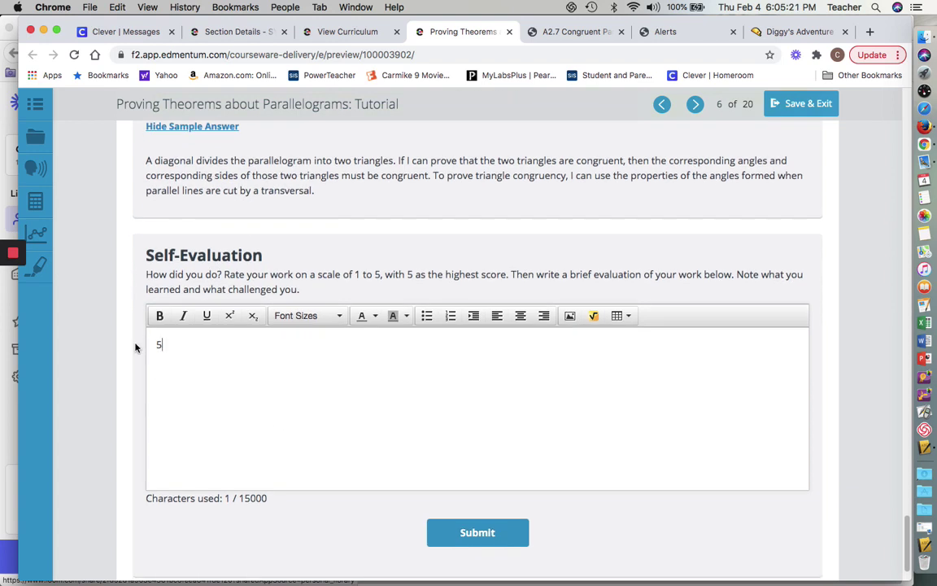